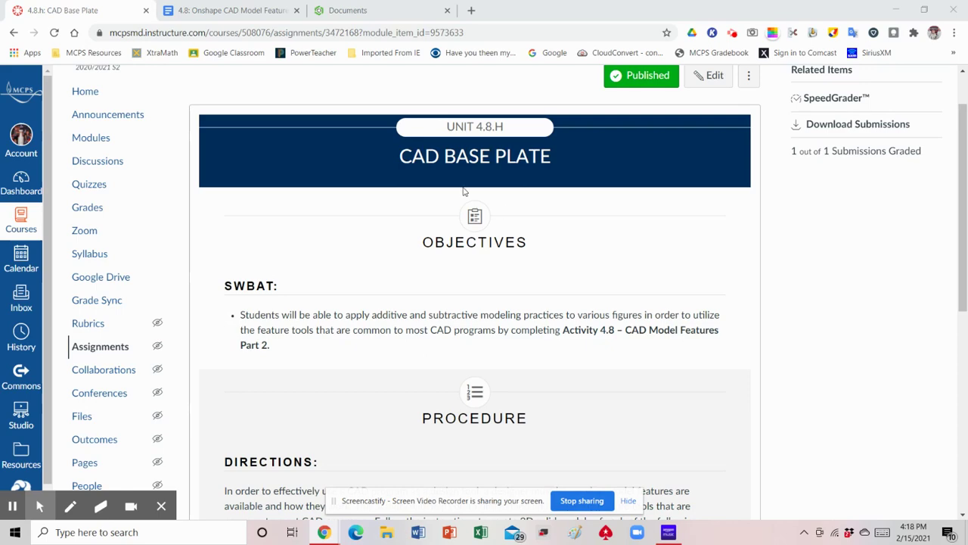
Review the CAD Base Plate assignment directions, then the Base Plate instructions and dimensioned drawing in the Google Docs activity document
{"action": "scroll", "coordinate": [561, 274], "scroll_direction": "down", "scroll_amount": 5}
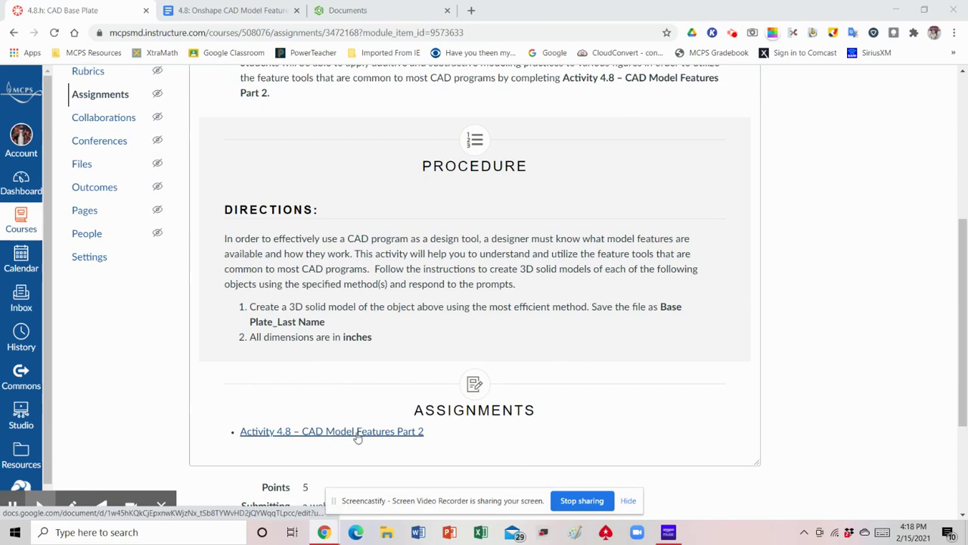
{"action": "left_click", "coordinate": [212, 11]}
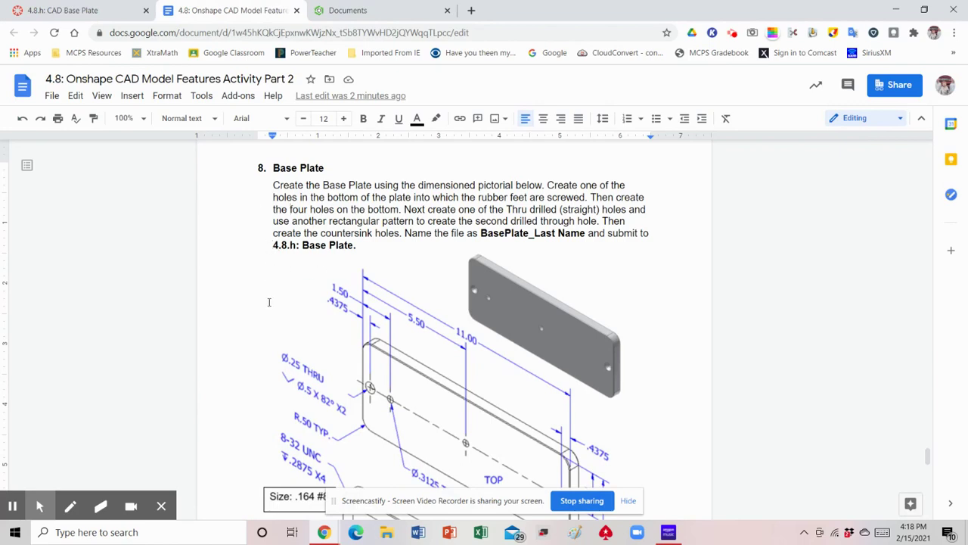
{"action": "scroll", "coordinate": [273, 322], "scroll_direction": "down", "scroll_amount": 1}
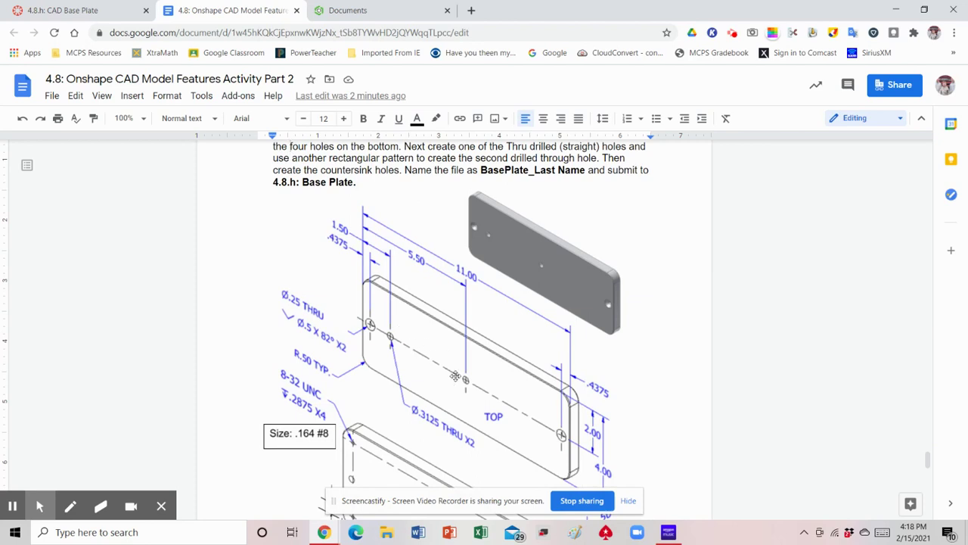
{"action": "scroll", "coordinate": [456, 376], "scroll_direction": "down", "scroll_amount": 1}
{"action": "scroll", "coordinate": [470, 334], "scroll_direction": "down", "scroll_amount": 1}
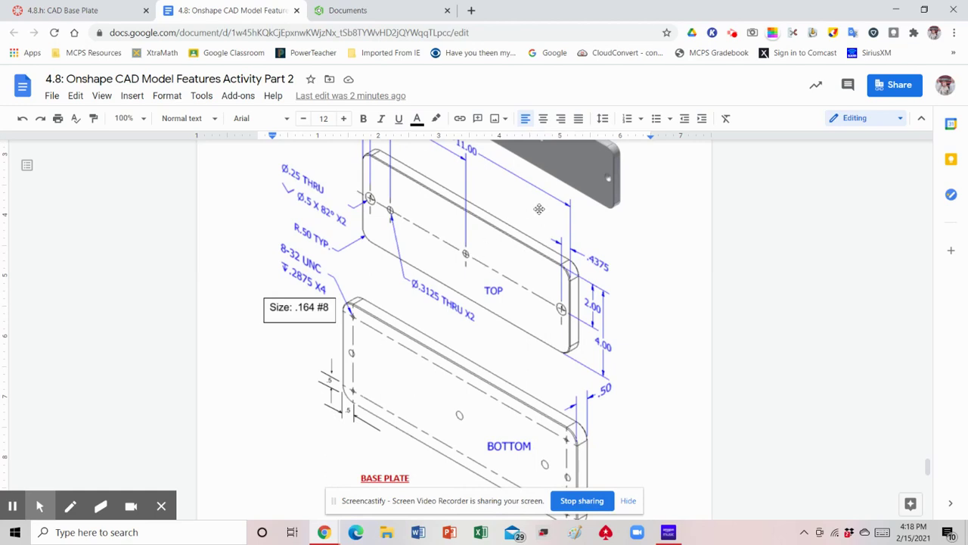
{"action": "scroll", "coordinate": [423, 310], "scroll_direction": "up", "scroll_amount": 3}
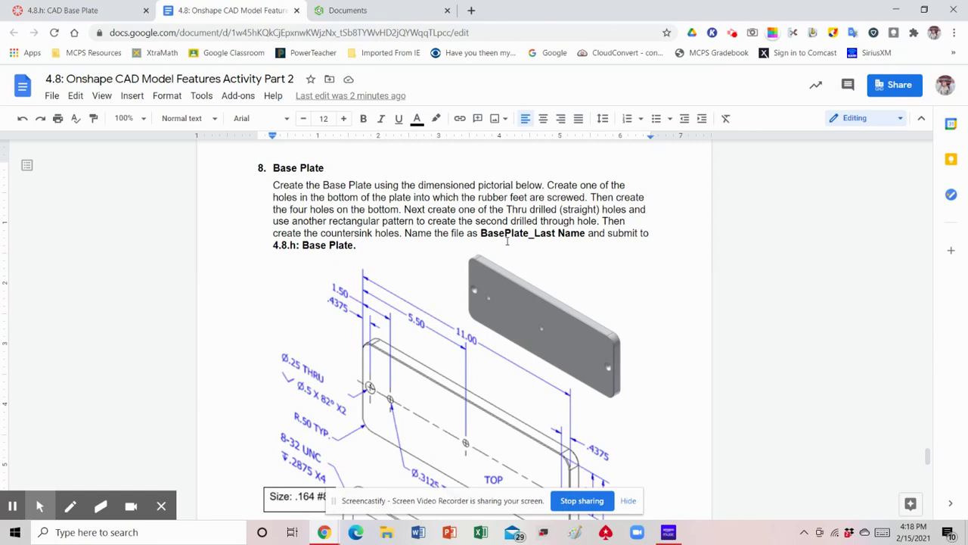
Switch to Onshape and create a new document named "Base Plate_" followed by the student's last name
{"action": "left_click", "coordinate": [362, 12]}
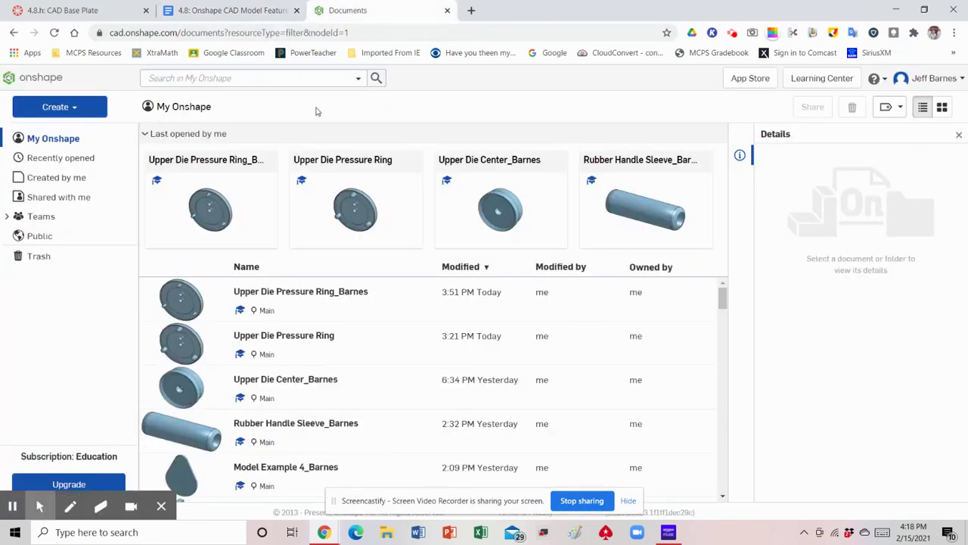
{"action": "left_click", "coordinate": [52, 108]}
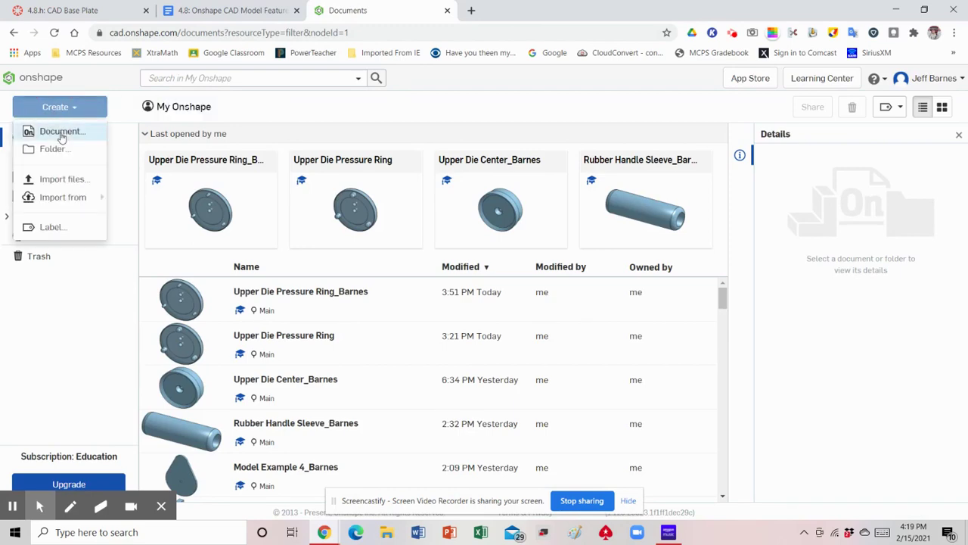
{"action": "left_click", "coordinate": [62, 132]}
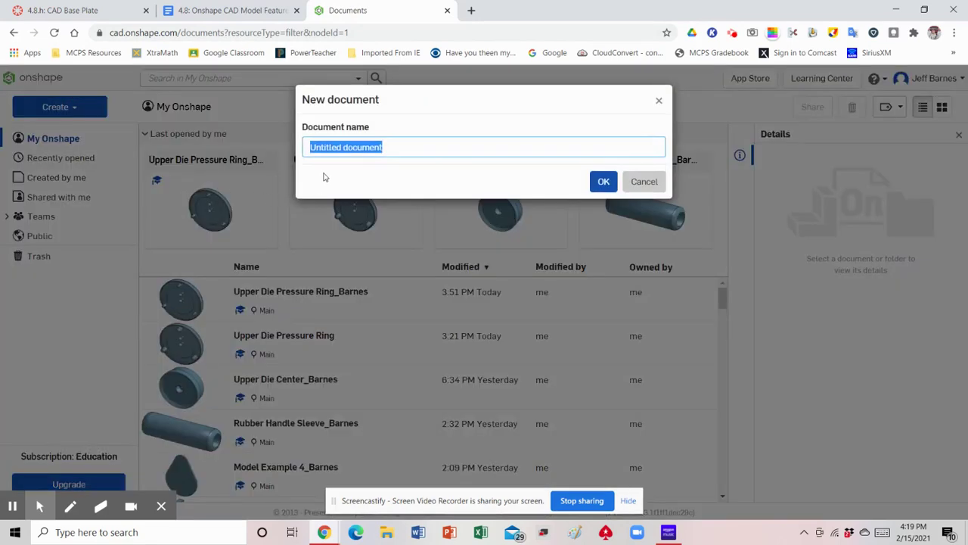
{"action": "type", "text": "Base Plate_Barnes"}
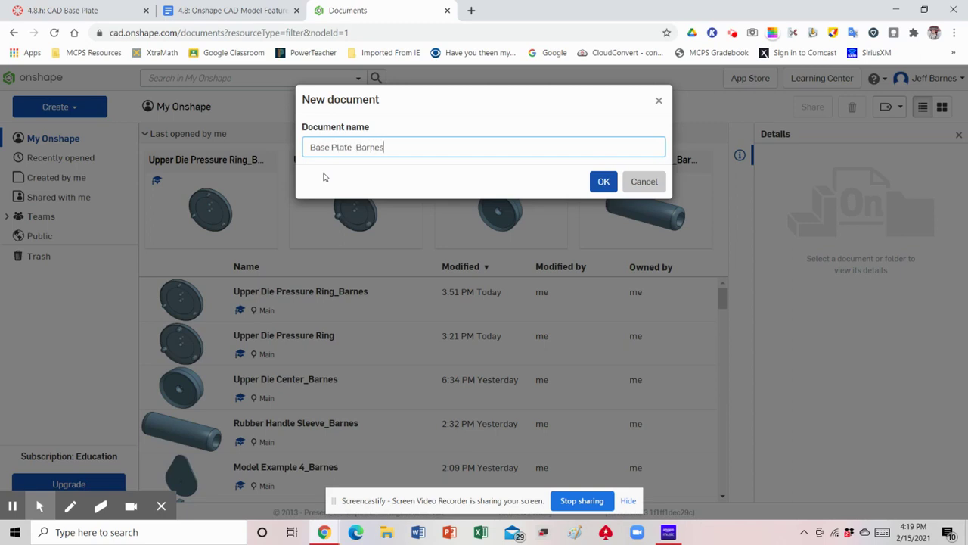
{"action": "left_click", "coordinate": [604, 182]}
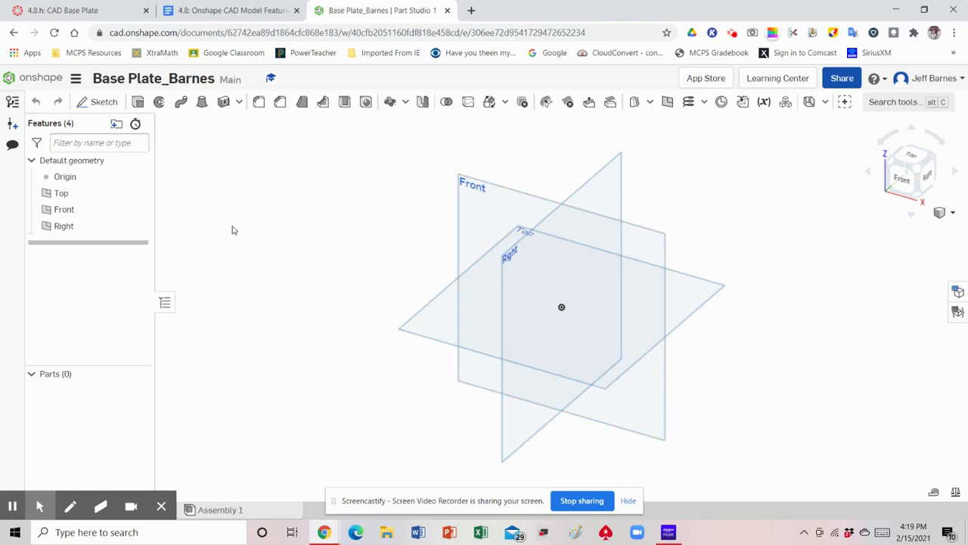
Hide the Top and Right planes and start a sketch on the Front plane, viewed face-on
{"action": "left_click", "coordinate": [139, 194]}
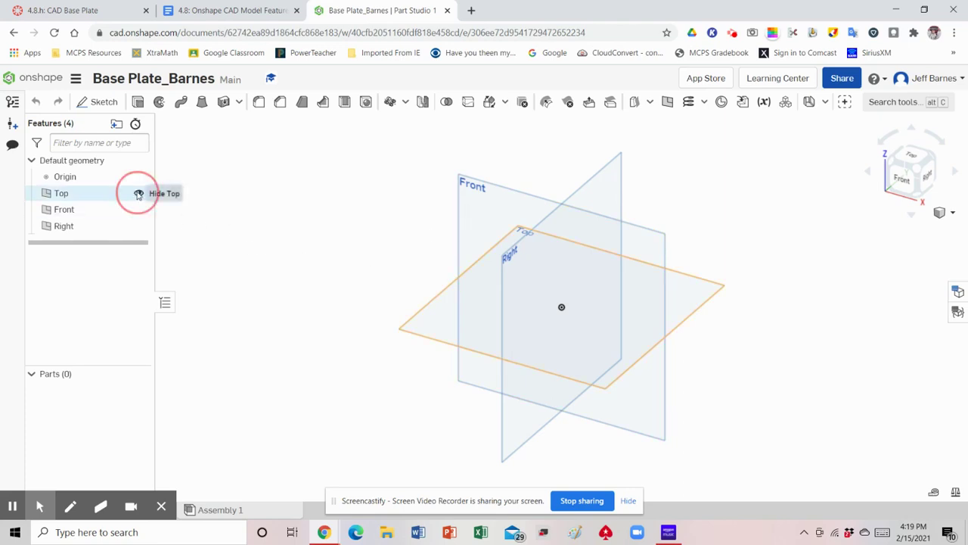
{"action": "left_click", "coordinate": [138, 227]}
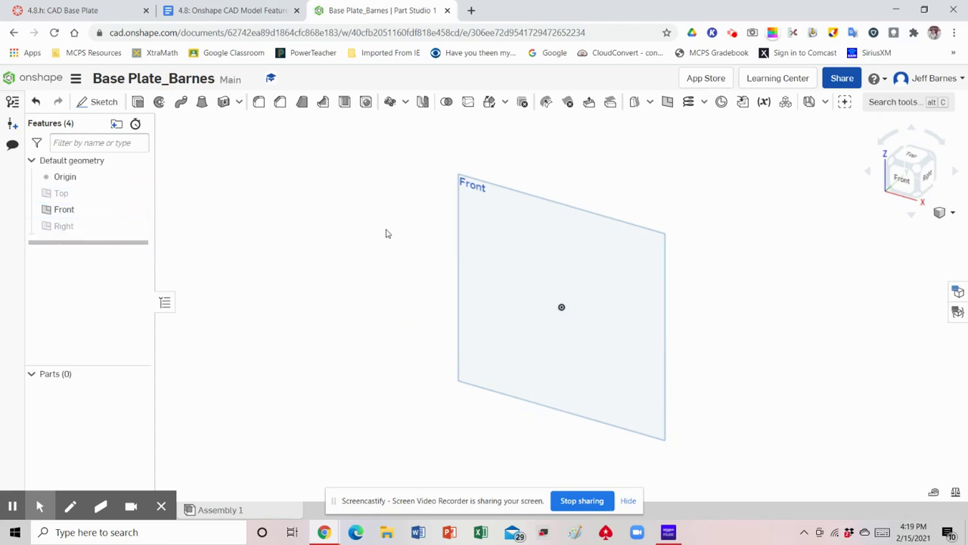
{"action": "left_click", "coordinate": [101, 102]}
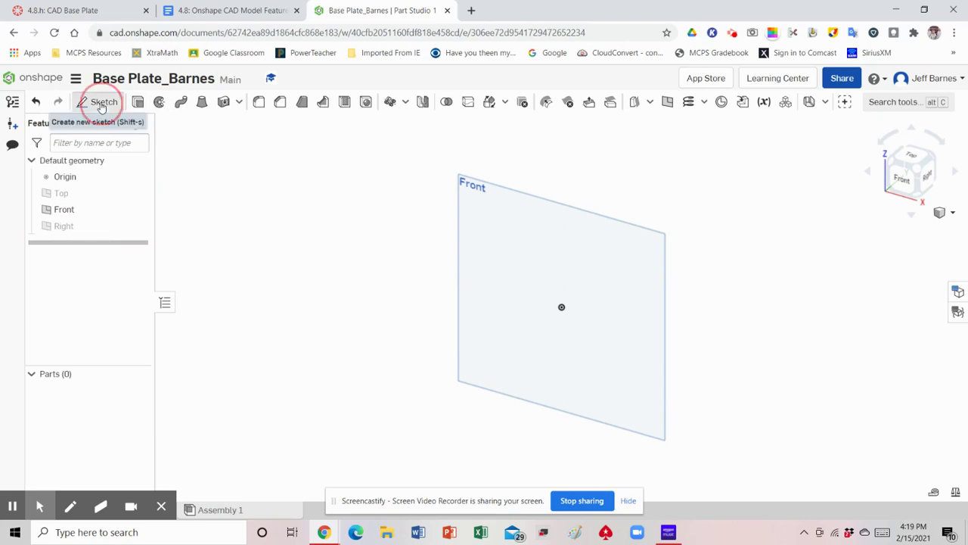
{"action": "left_click", "coordinate": [488, 233]}
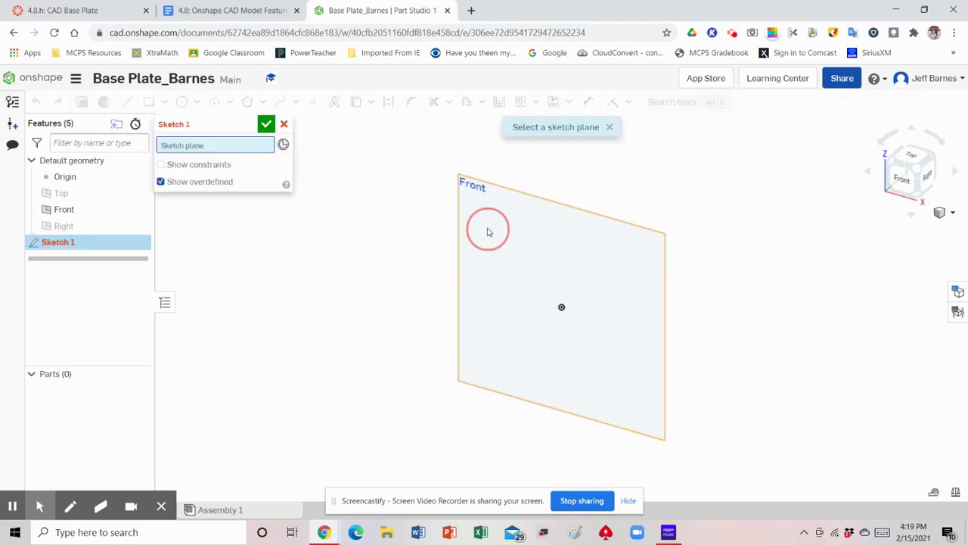
{"action": "left_click", "coordinate": [904, 183]}
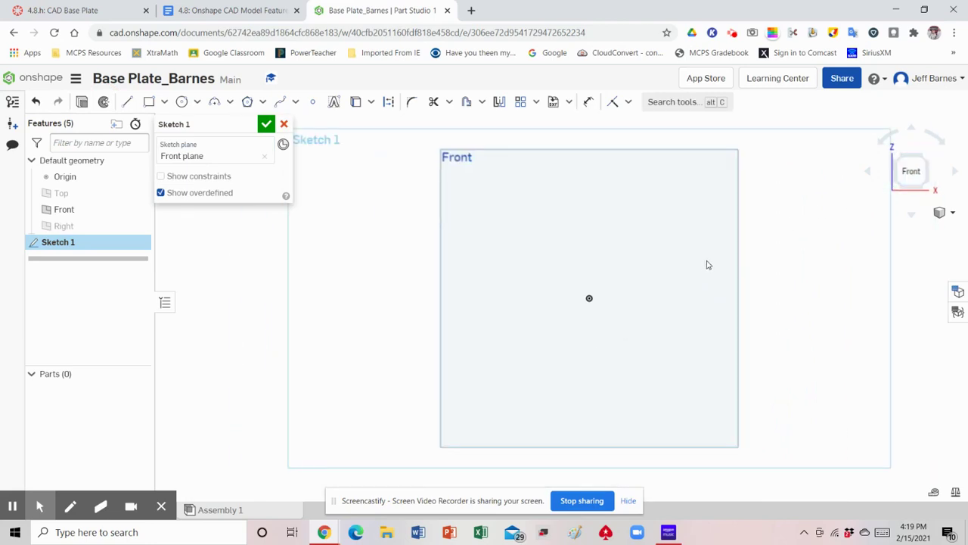
Switch to the Google Docs activity document and examine the base plate's overall length, height and thickness in the dimensioned drawing
{"action": "left_click", "coordinate": [221, 12]}
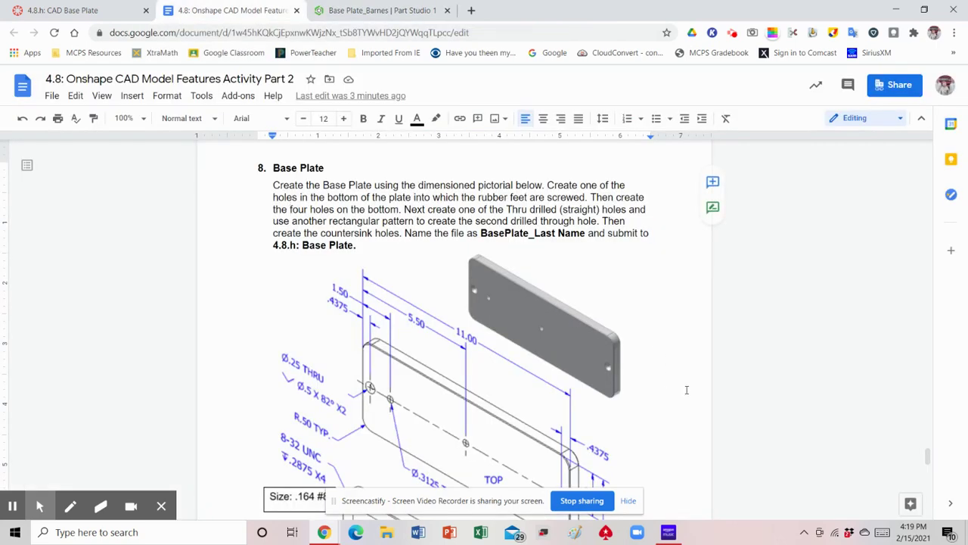
{"action": "scroll", "coordinate": [687, 390], "scroll_direction": "down", "scroll_amount": 3}
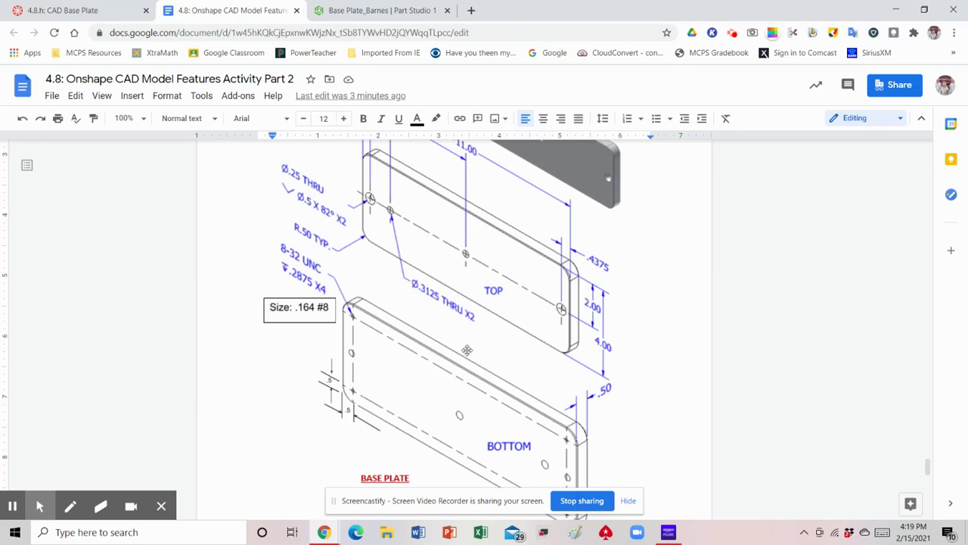
{"action": "scroll", "coordinate": [467, 350], "scroll_direction": "up", "scroll_amount": 2}
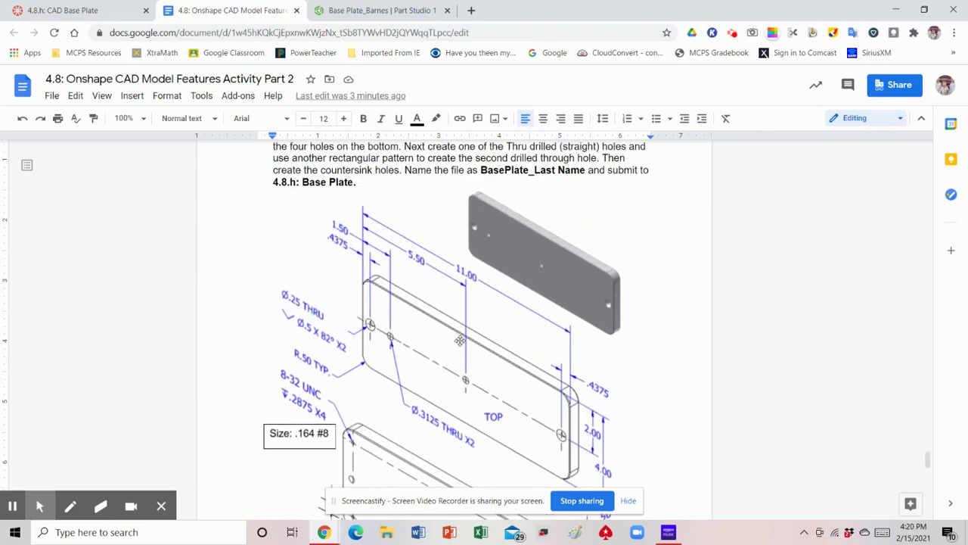
{"action": "scroll", "coordinate": [462, 341], "scroll_direction": "down", "scroll_amount": 2}
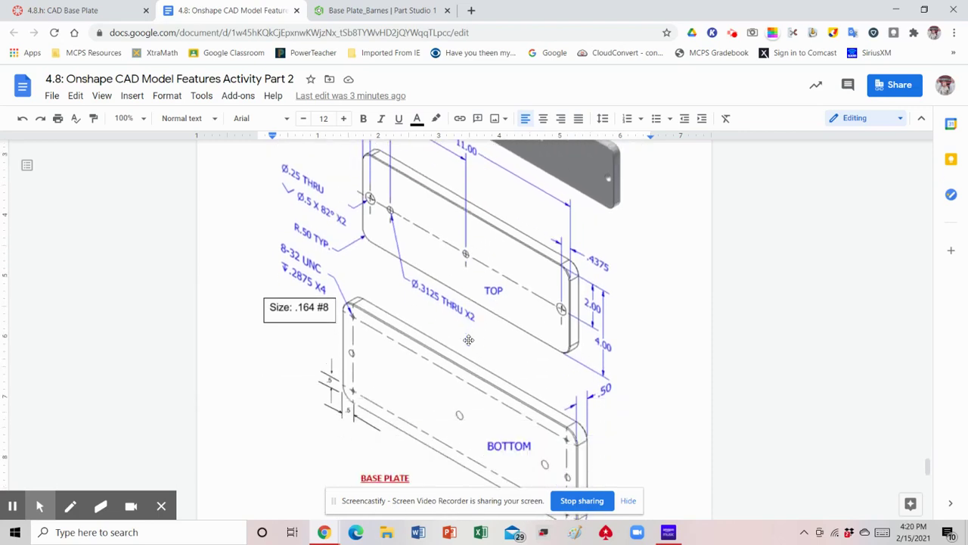
{"action": "scroll", "coordinate": [467, 342], "scroll_direction": "up", "scroll_amount": 1}
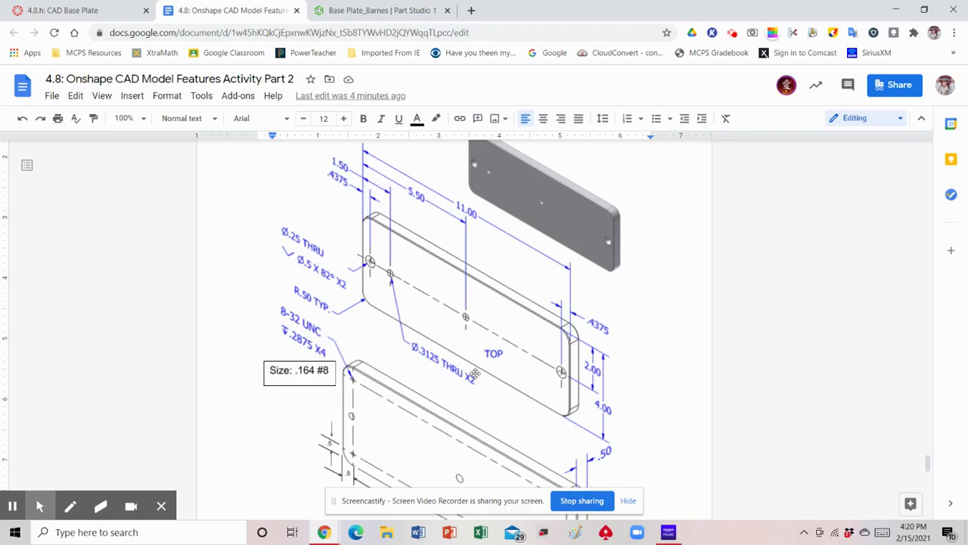
{"action": "scroll", "coordinate": [478, 373], "scroll_direction": "down", "scroll_amount": 1}
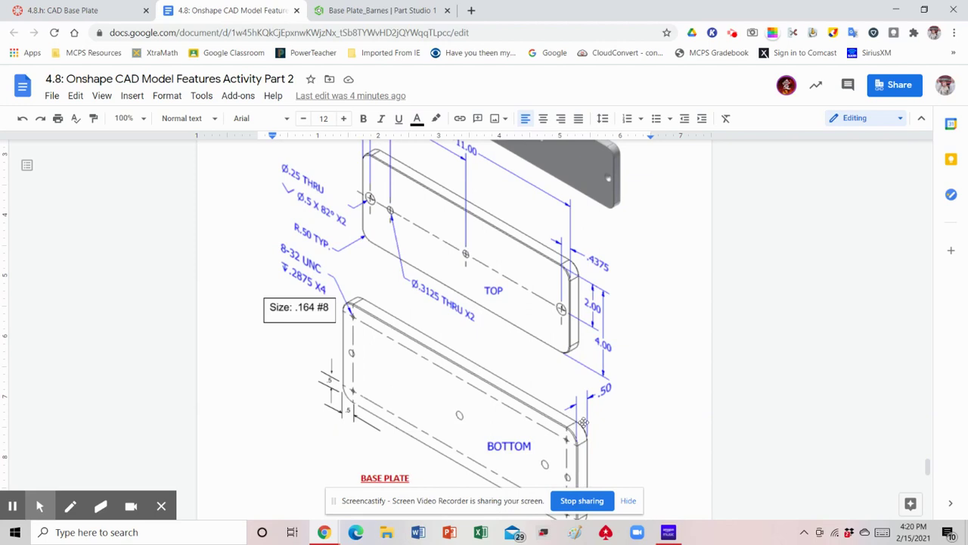
Back in Onshape, sketch a center point rectangle about 4.49 by 2.27 inches, centred on the origin
{"action": "left_click", "coordinate": [369, 10]}
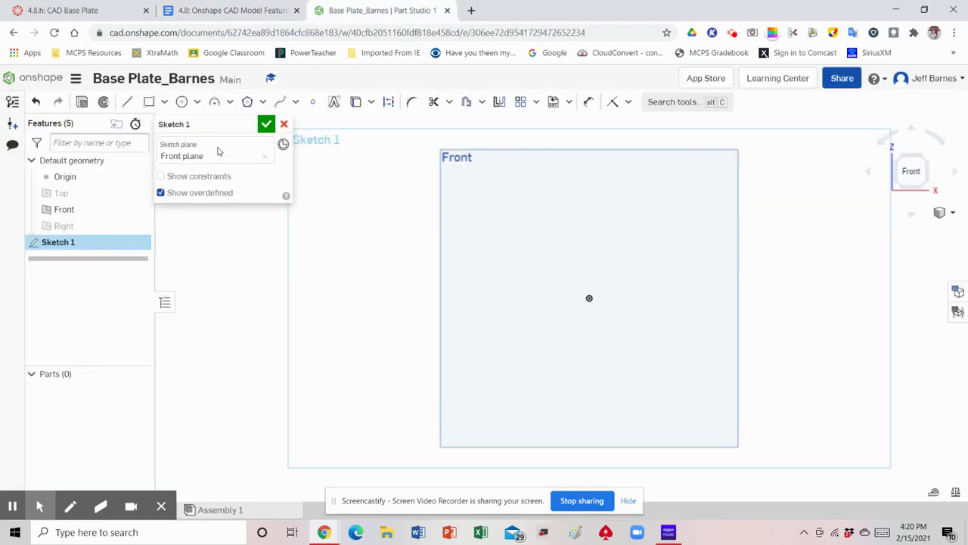
{"action": "left_click", "coordinate": [164, 102]}
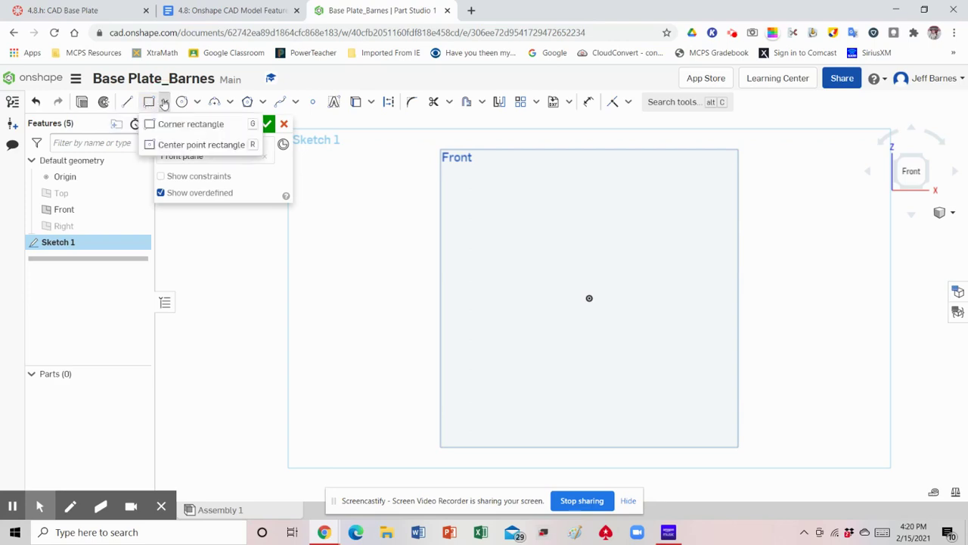
{"action": "left_click", "coordinate": [197, 149]}
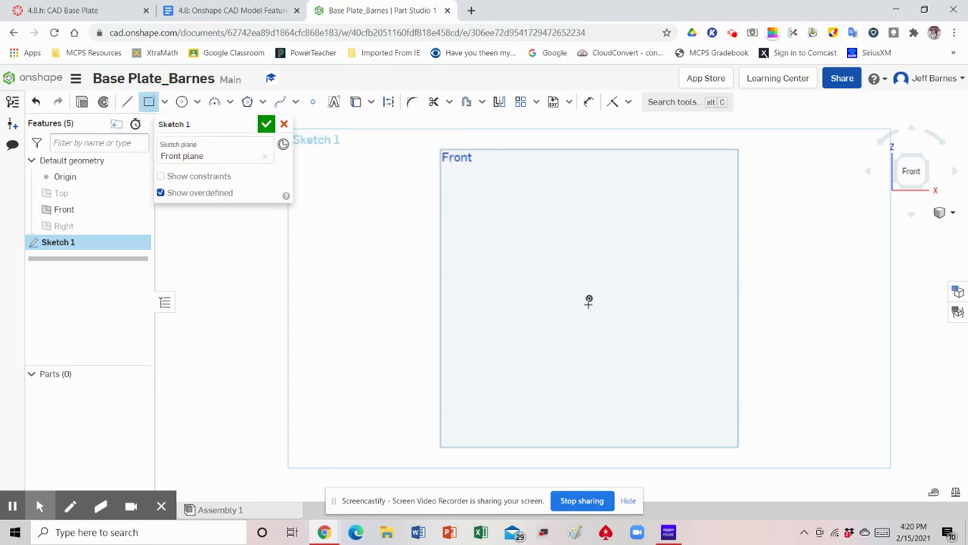
{"action": "left_click", "coordinate": [589, 298]}
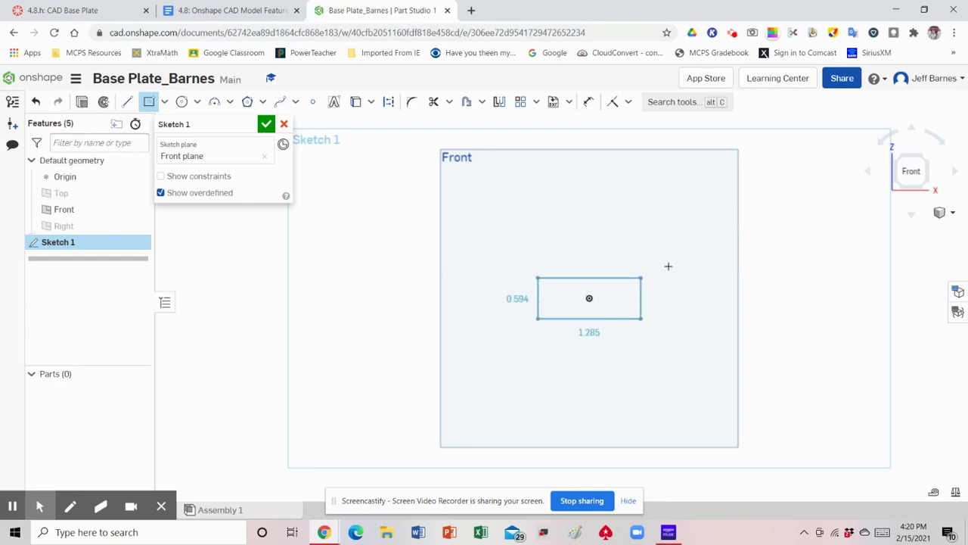
{"action": "left_click", "coordinate": [701, 242]}
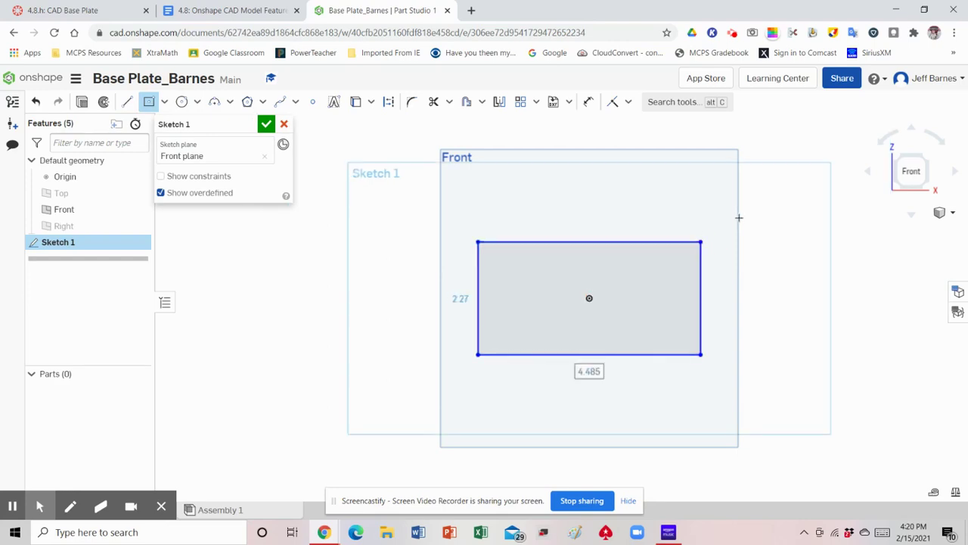
Dimension the rectangle's top edge to 11 inches and its right edge to 4 inches
{"action": "left_click", "coordinate": [590, 103]}
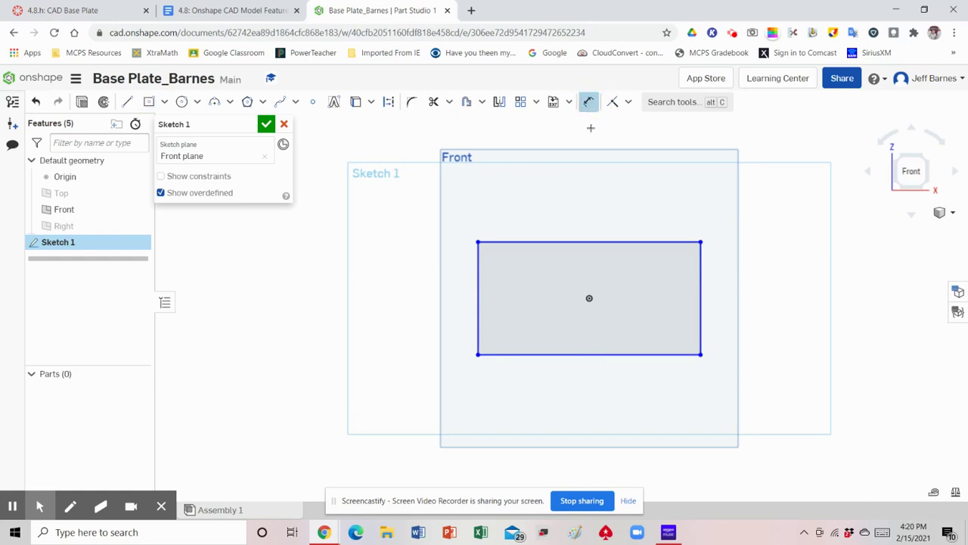
{"action": "left_click", "coordinate": [643, 241]}
{"action": "left_click", "coordinate": [616, 201]}
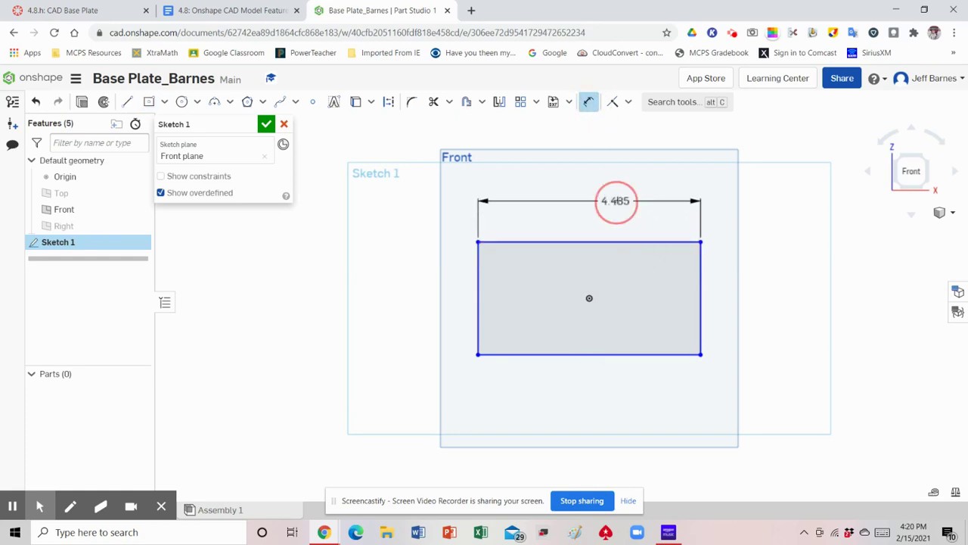
{"action": "type", "text": "11"}
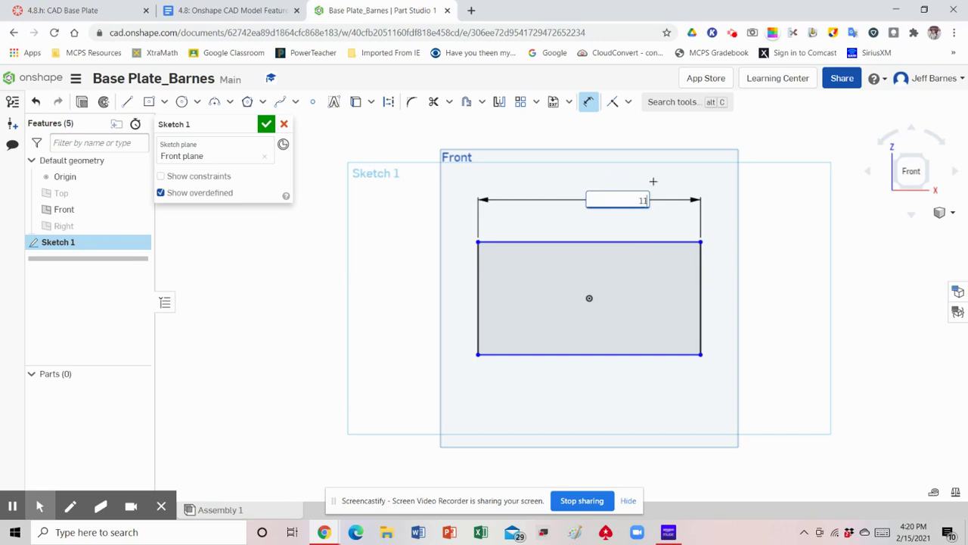
{"action": "key", "text": "Return"}
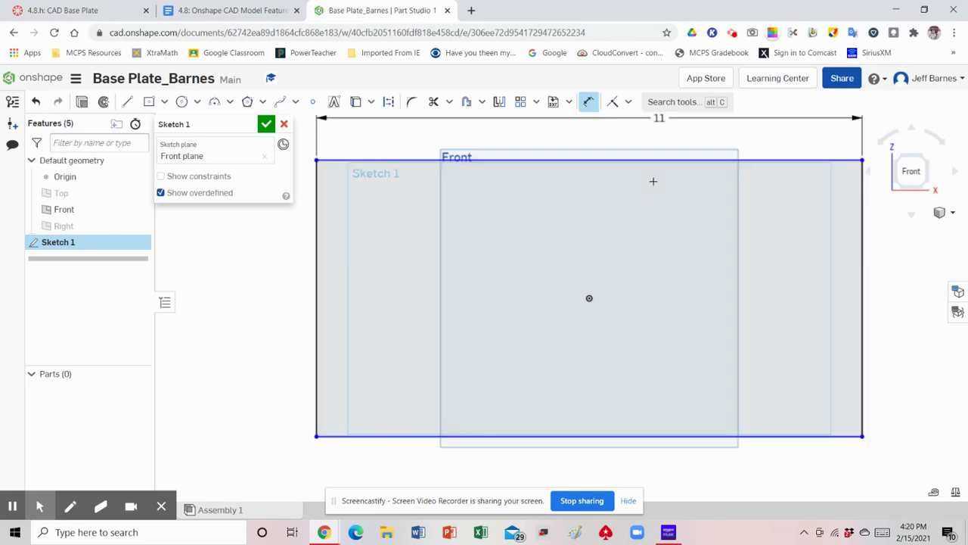
{"action": "left_click", "coordinate": [863, 255]}
{"action": "left_click", "coordinate": [883, 255]}
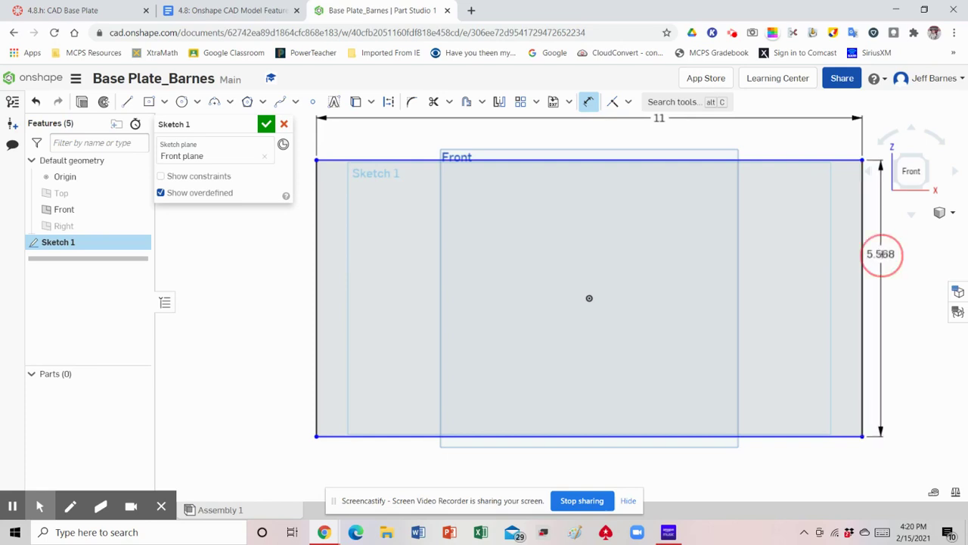
{"action": "type", "text": "4"}
{"action": "key", "text": "Return"}
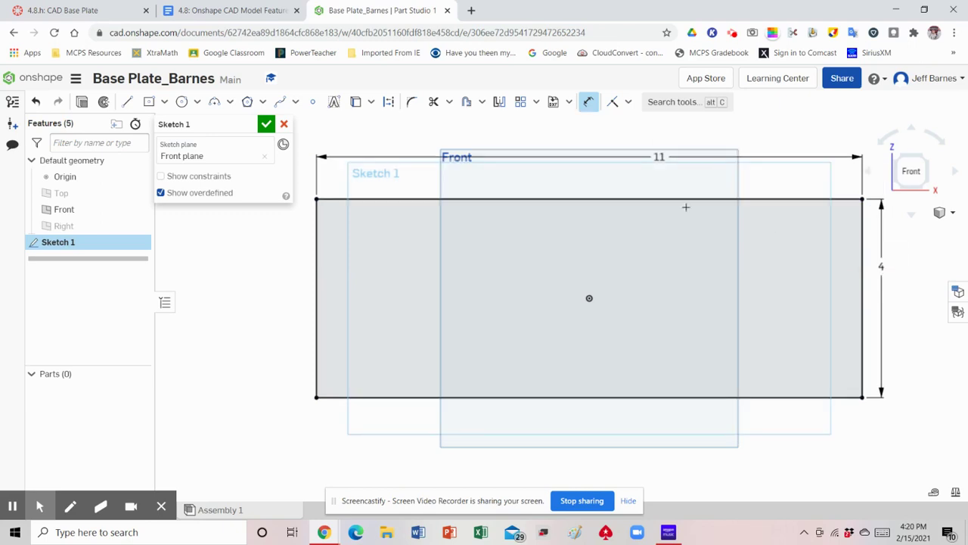
Finish the rectangle sketch and switch the model to the isometric view
{"action": "left_click", "coordinate": [266, 125]}
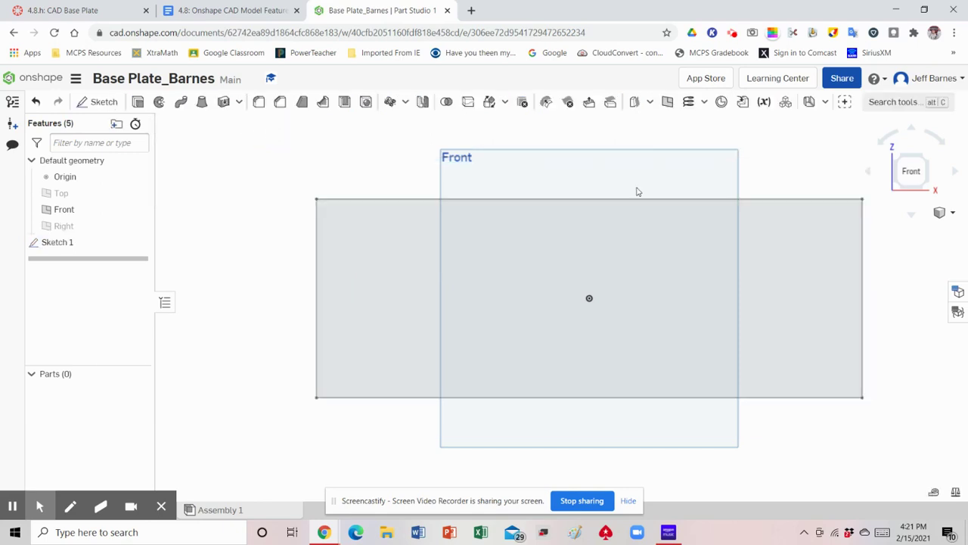
{"action": "left_click", "coordinate": [951, 214]}
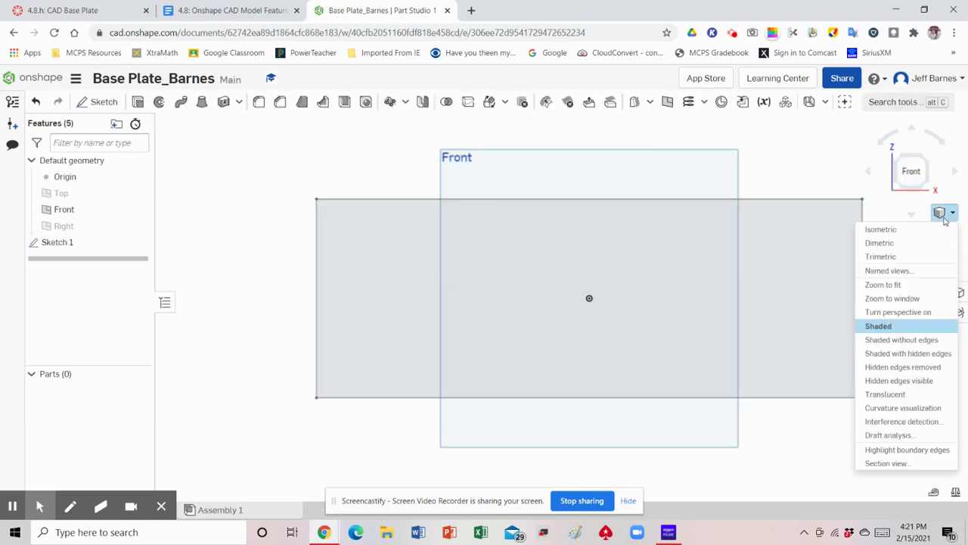
{"action": "left_click", "coordinate": [902, 231]}
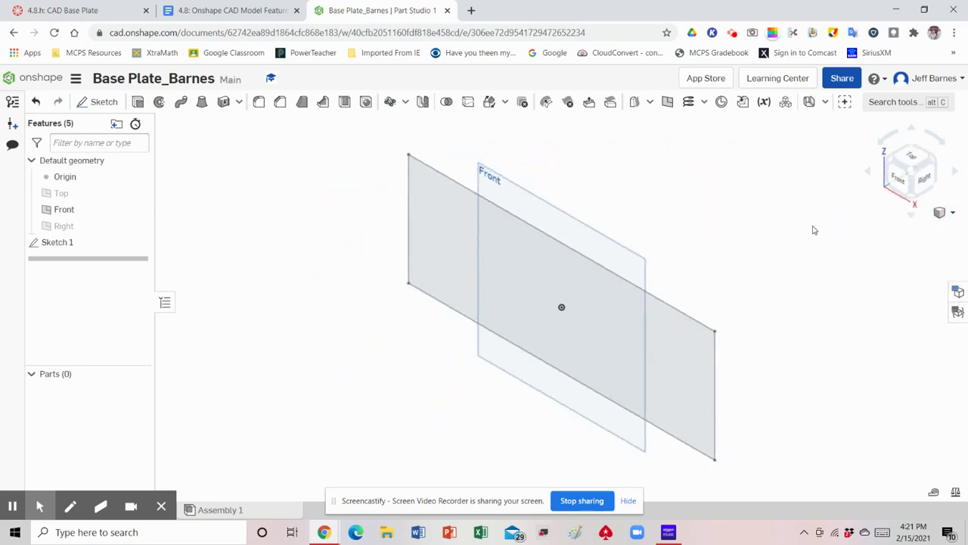
Extrude the rectangle 0.5 inches with the direction flipped toward the back, and hide the Front plane
{"action": "left_click", "coordinate": [138, 101]}
{"action": "left_click", "coordinate": [447, 228]}
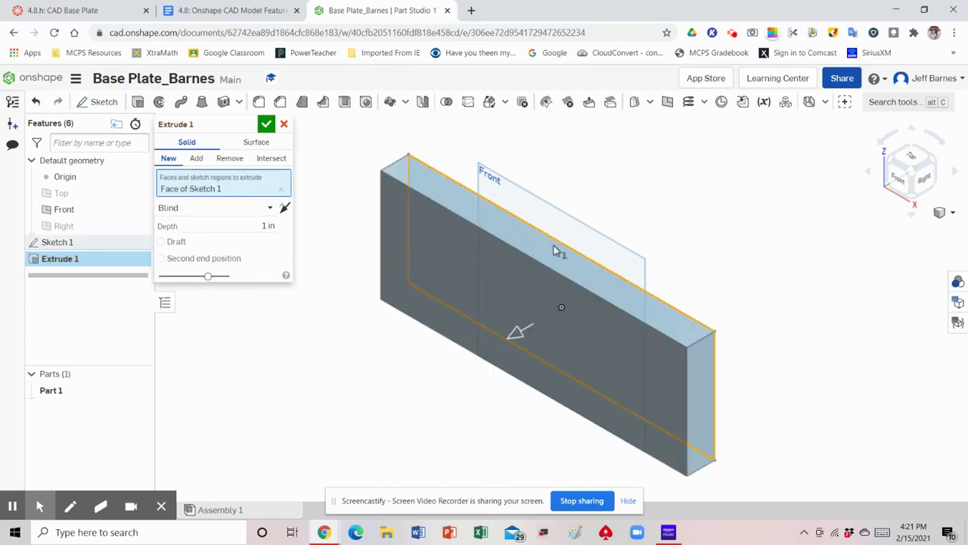
{"action": "left_click", "coordinate": [285, 210]}
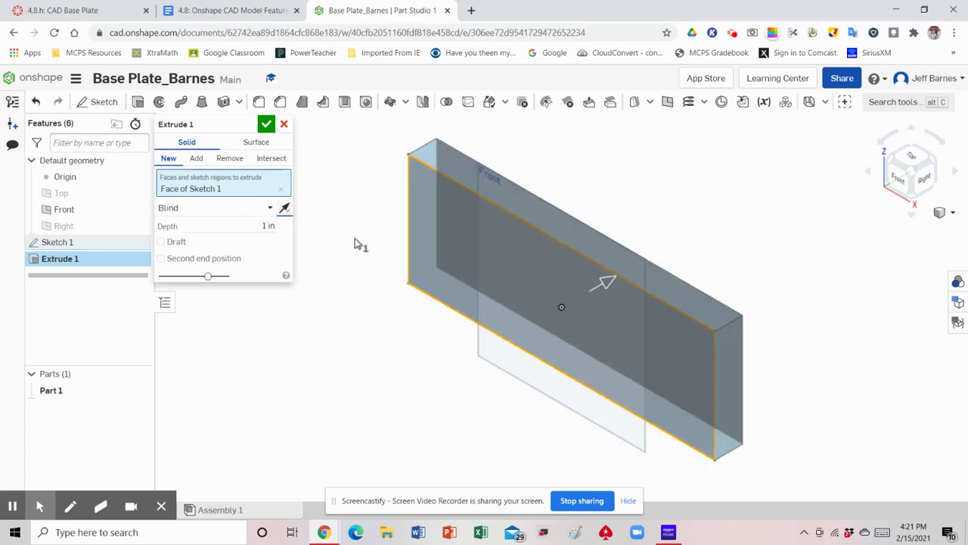
{"action": "left_click", "coordinate": [264, 225]}
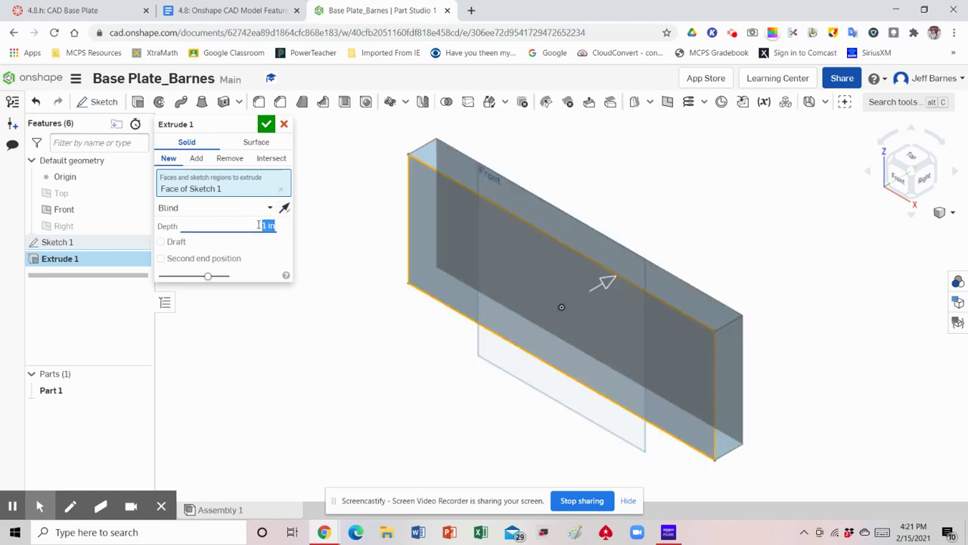
{"action": "key", "text": "BackSpace"}
{"action": "type", "text": ".5"}
{"action": "key", "text": "Return"}
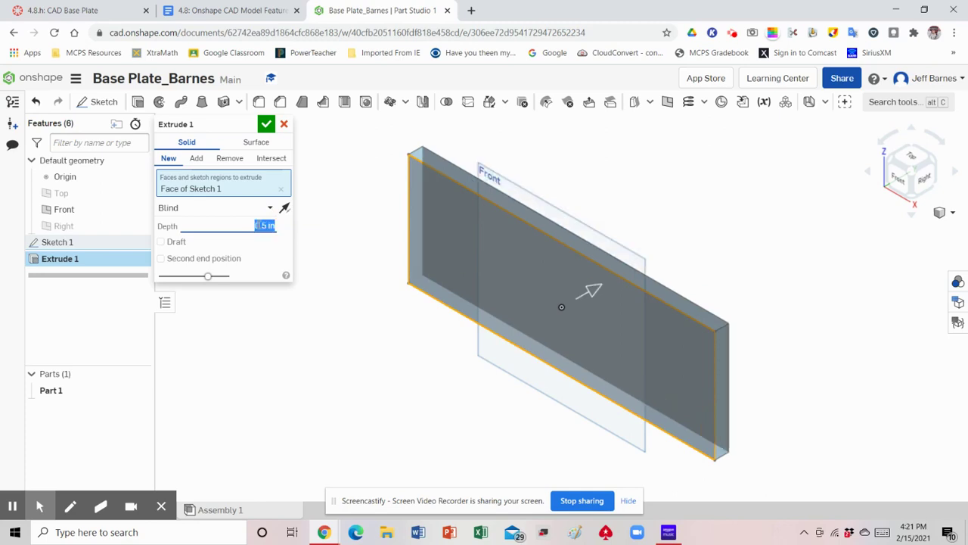
{"action": "left_click", "coordinate": [266, 125]}
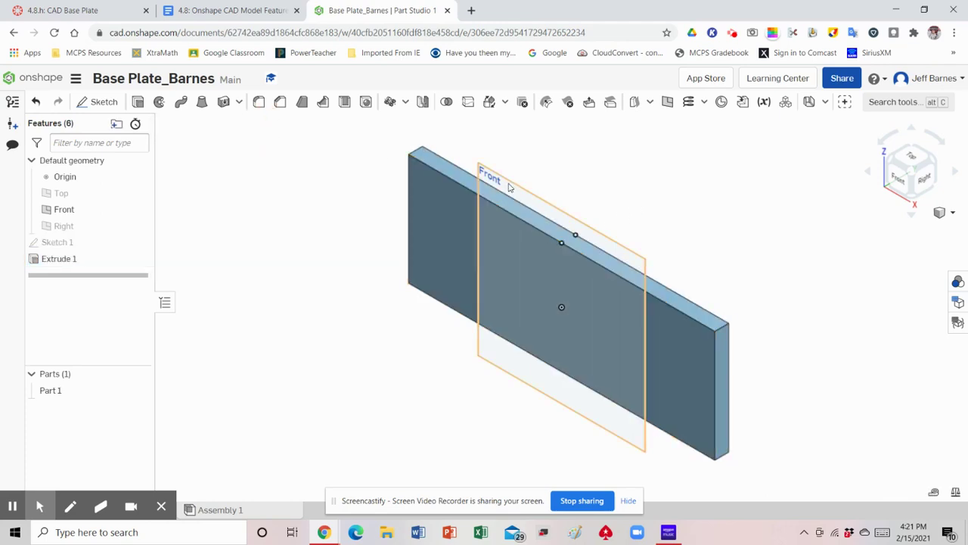
{"action": "left_click", "coordinate": [513, 215]}
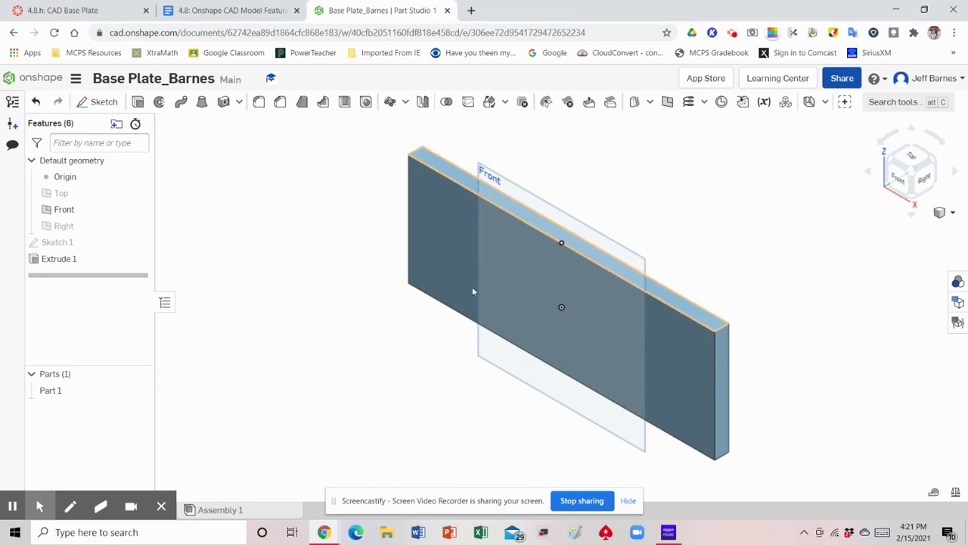
{"action": "left_click", "coordinate": [138, 210]}
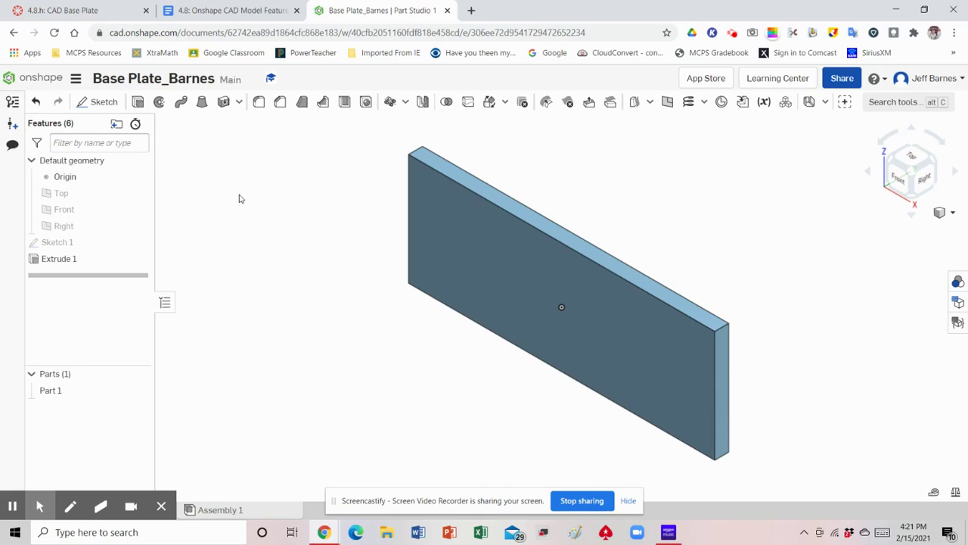
Check the corner radius in the Google Docs drawing, and back in Onshape set up a 0.5 inch fillet on the plate's three visible corner edges
{"action": "left_click", "coordinate": [245, 12]}
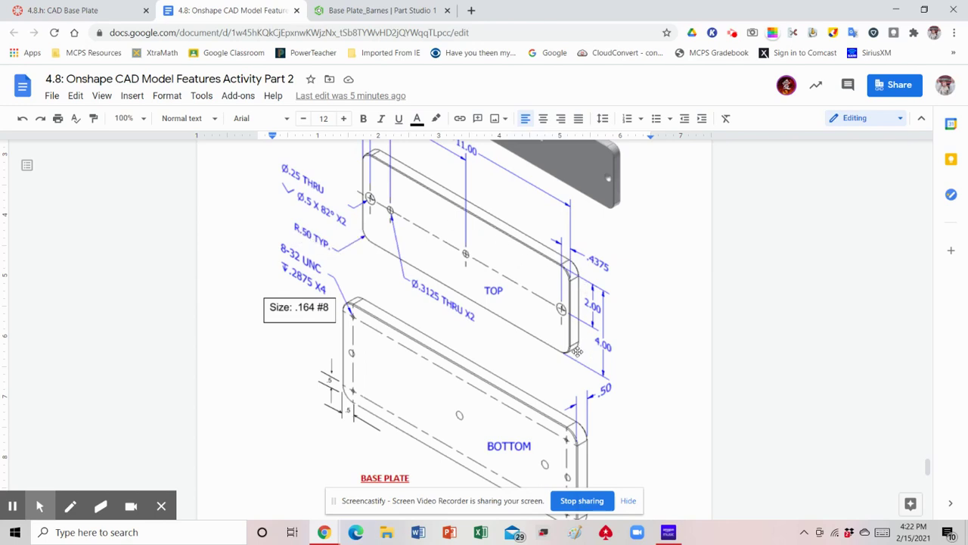
{"action": "left_click", "coordinate": [362, 12]}
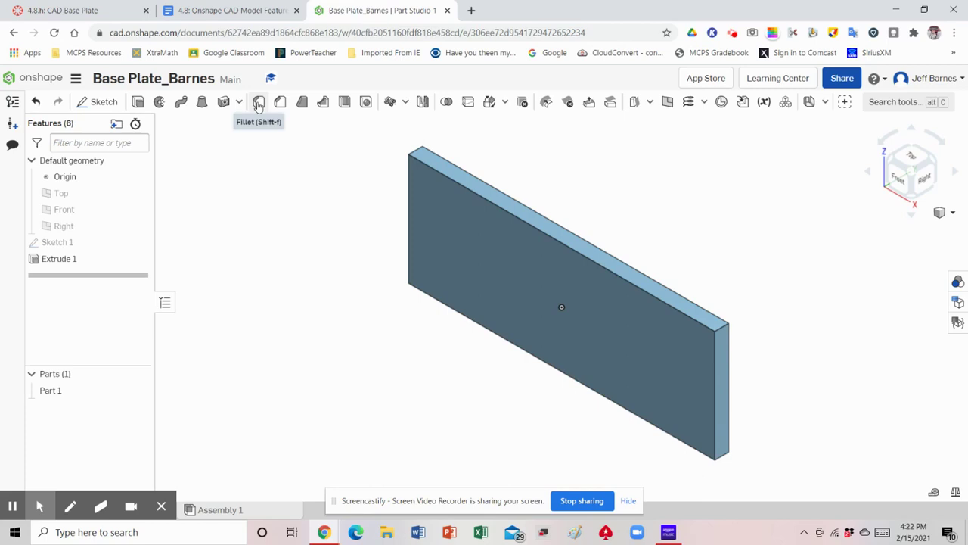
{"action": "left_click", "coordinate": [259, 102]}
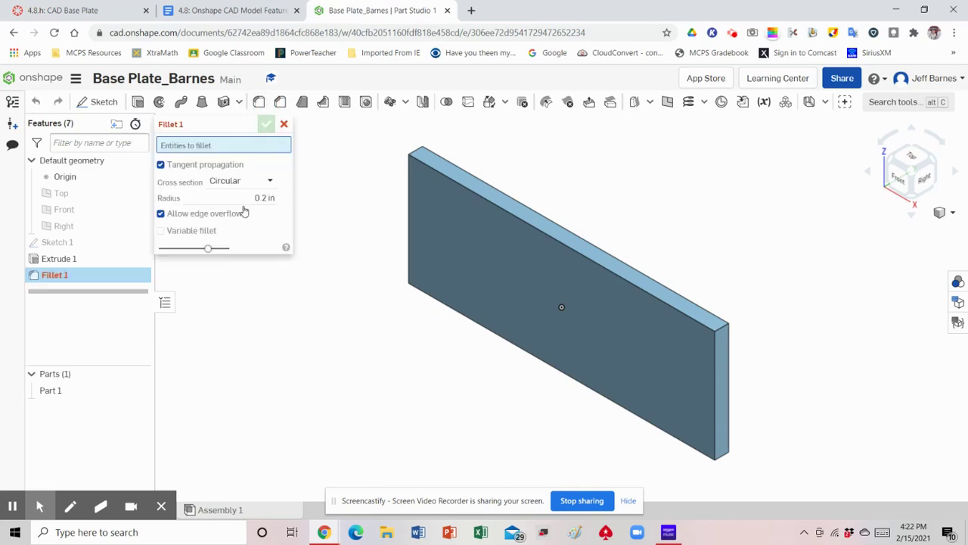
{"action": "left_click", "coordinate": [245, 198]}
{"action": "key", "text": "BackSpace"}
{"action": "left_click", "coordinate": [421, 152]}
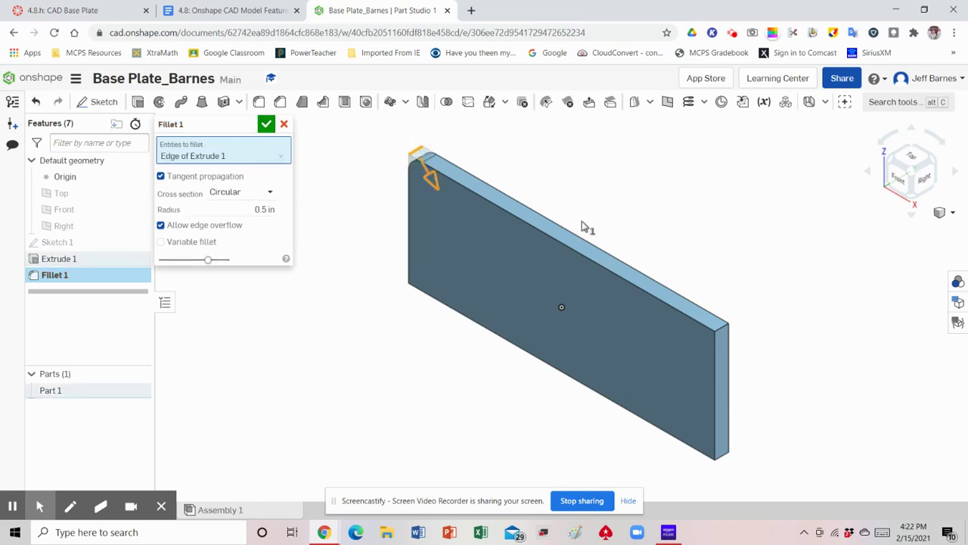
{"action": "left_click", "coordinate": [723, 327]}
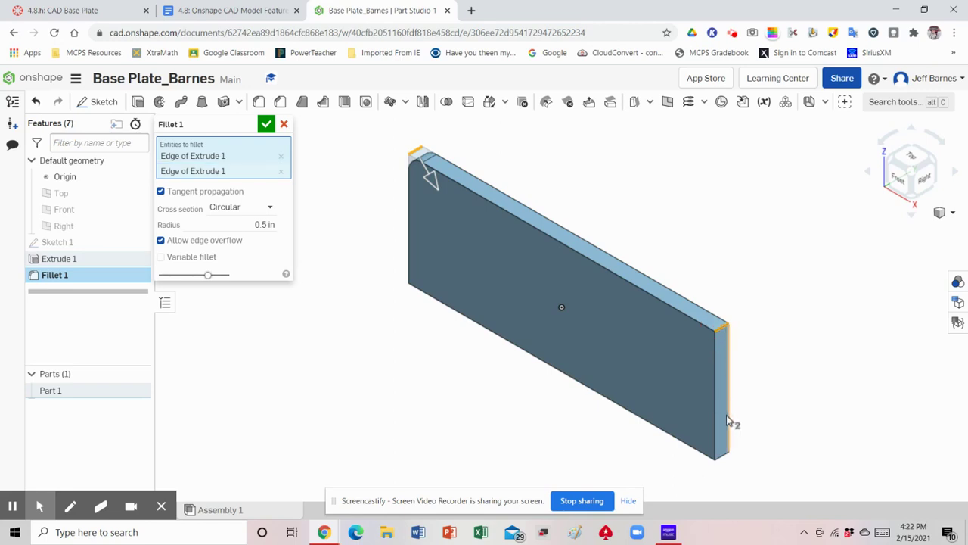
{"action": "left_click", "coordinate": [727, 456]}
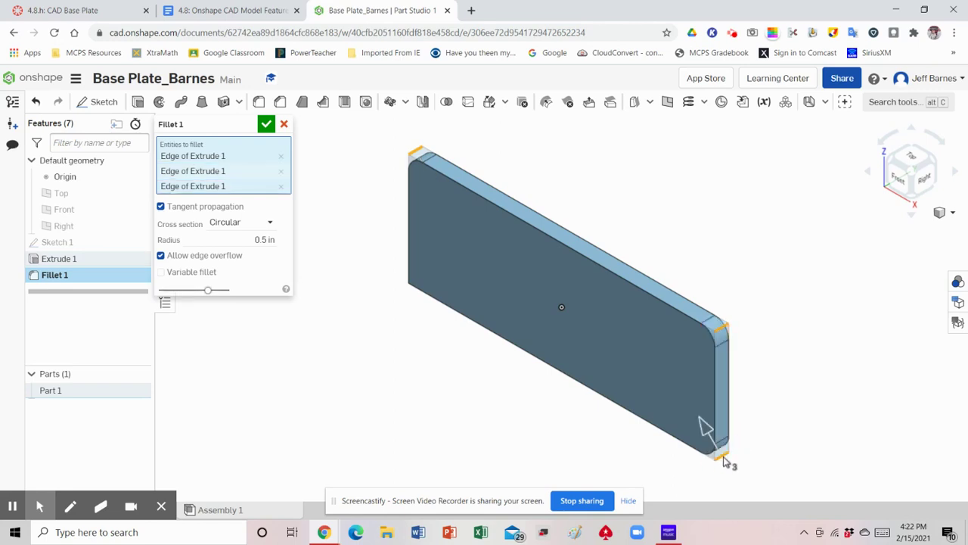
Add the remaining lower corner edge to the fillet, accept it, and return the plate to the isometric view
{"action": "left_click", "coordinate": [914, 201]}
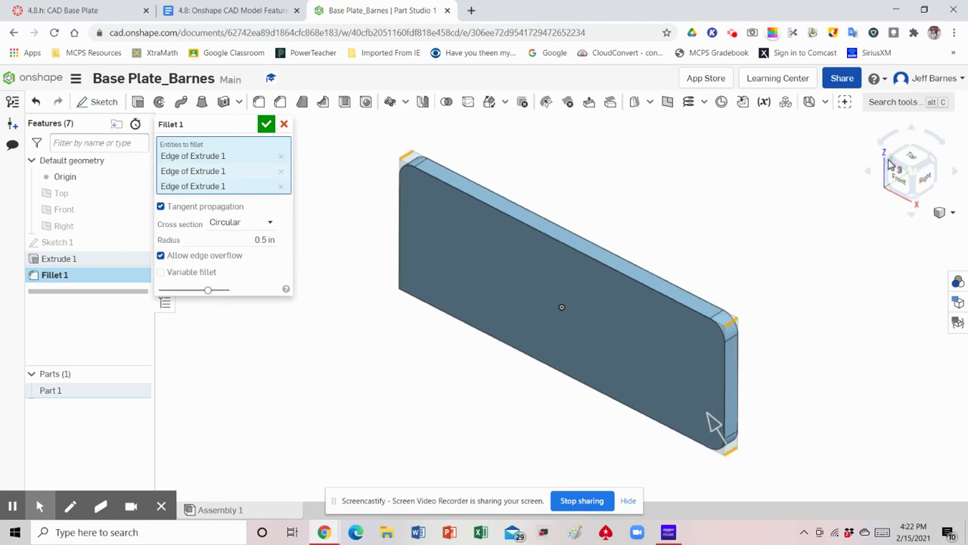
{"action": "scroll", "coordinate": [714, 238], "scroll_direction": "up", "scroll_amount": 1}
{"action": "scroll", "coordinate": [713, 238], "scroll_direction": "down", "scroll_amount": 2}
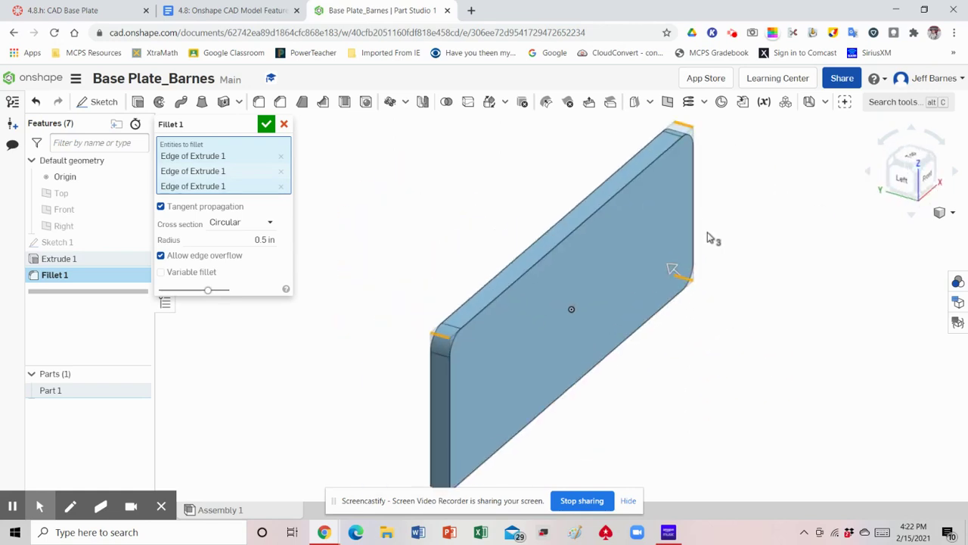
{"action": "left_click", "coordinate": [492, 445]}
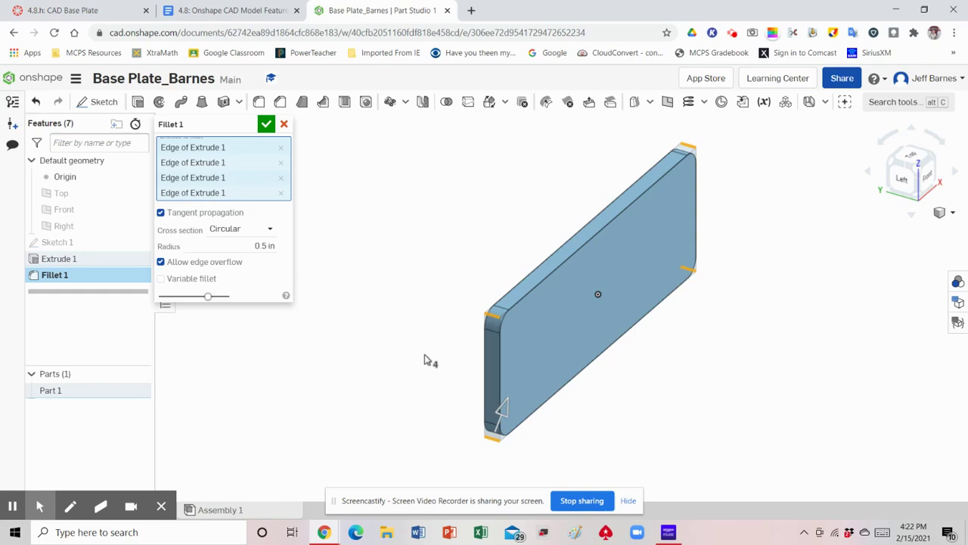
{"action": "left_click", "coordinate": [267, 124]}
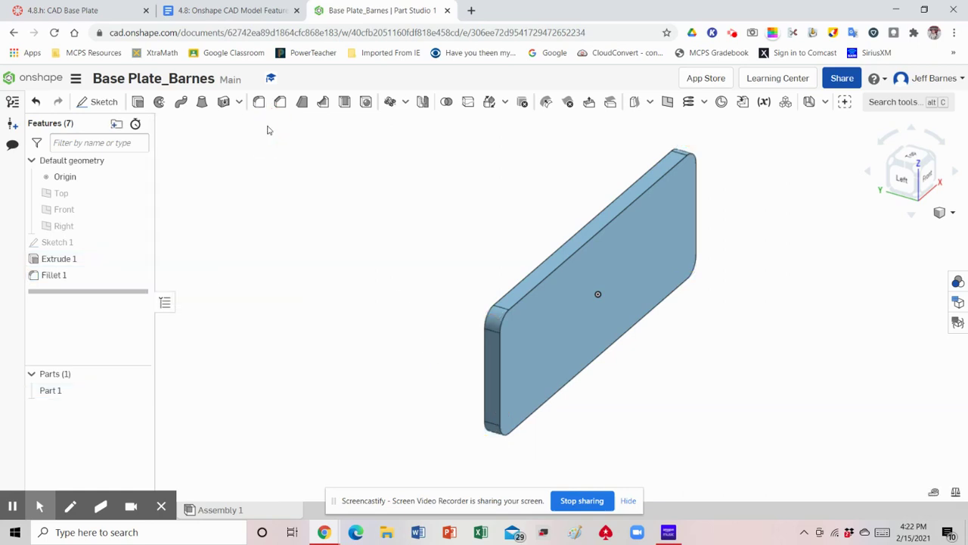
{"action": "left_click", "coordinate": [943, 214]}
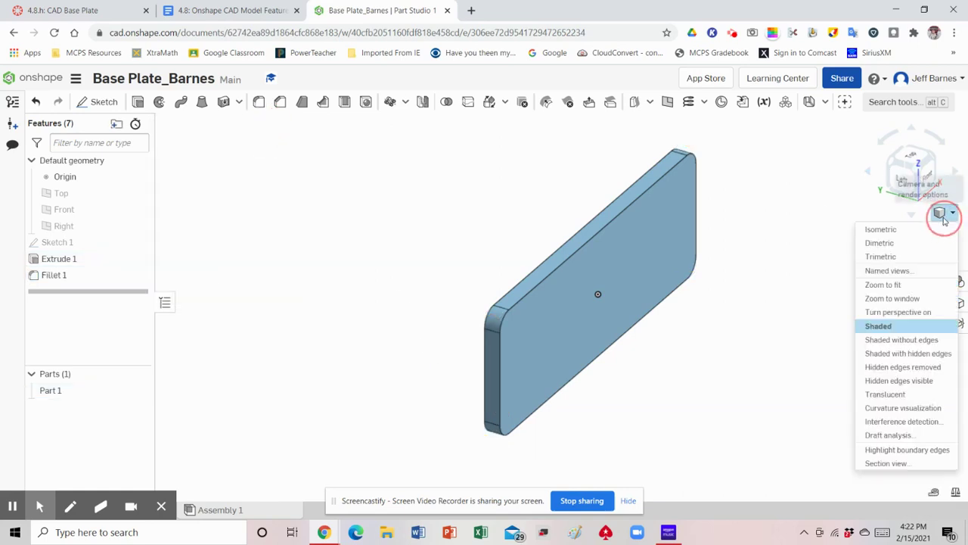
{"action": "left_click", "coordinate": [911, 233]}
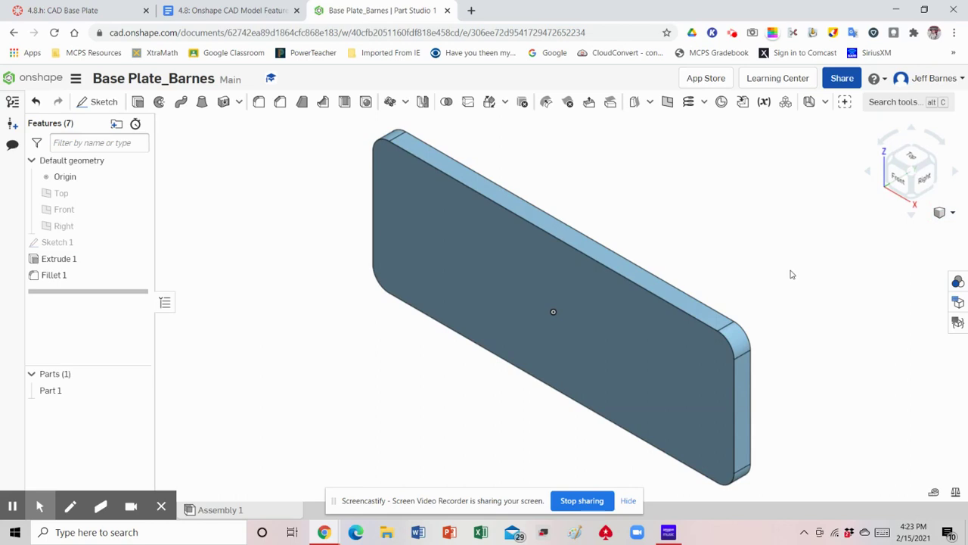
Switch to the Google Docs activity document and examine the hole positions and sizes on the base plate's top face
{"action": "left_click", "coordinate": [234, 10]}
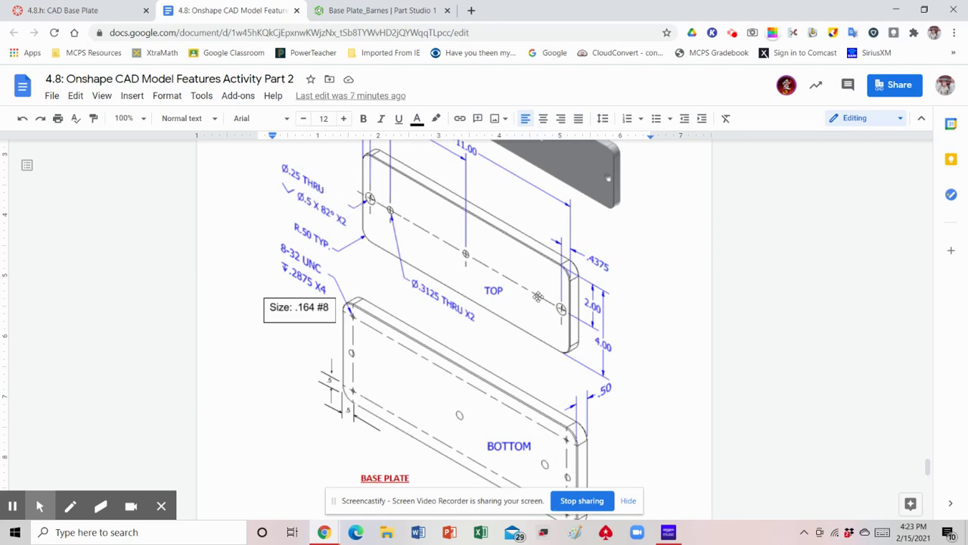
{"action": "scroll", "coordinate": [648, 336], "scroll_direction": "up", "scroll_amount": 2}
{"action": "scroll", "coordinate": [650, 333], "scroll_direction": "down", "scroll_amount": 1}
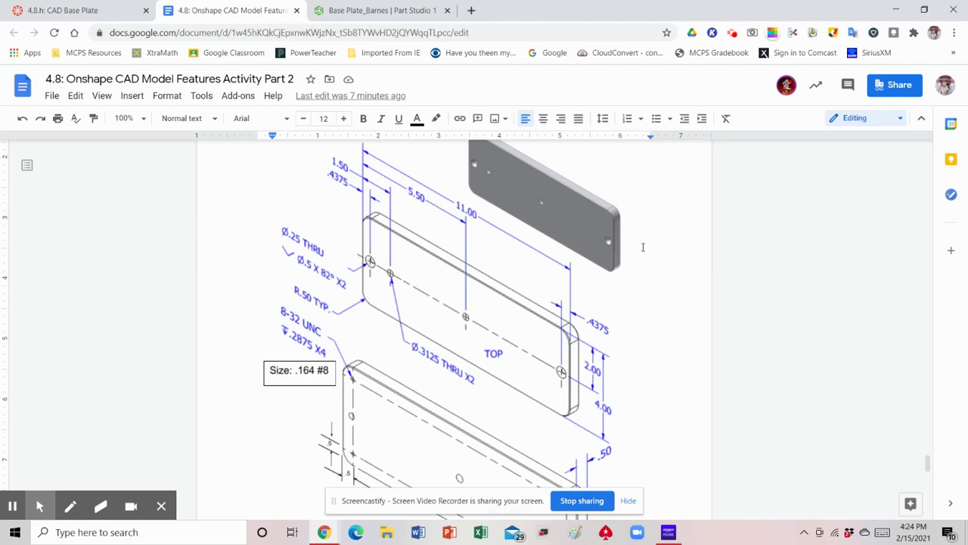
Back in Onshape, start a new sketch on the plate's large front face and view it from the front
{"action": "left_click", "coordinate": [333, 10]}
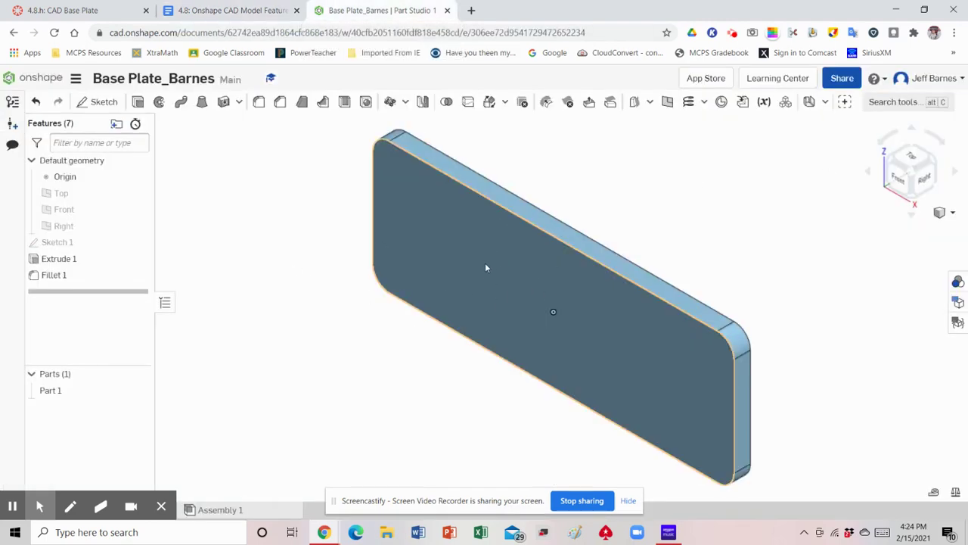
{"action": "left_click", "coordinate": [99, 103]}
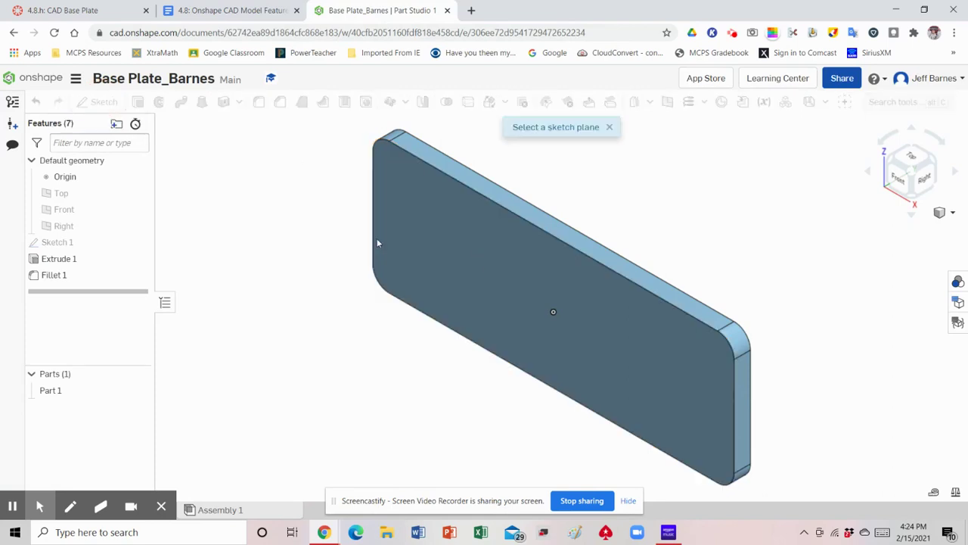
{"action": "left_click", "coordinate": [482, 255]}
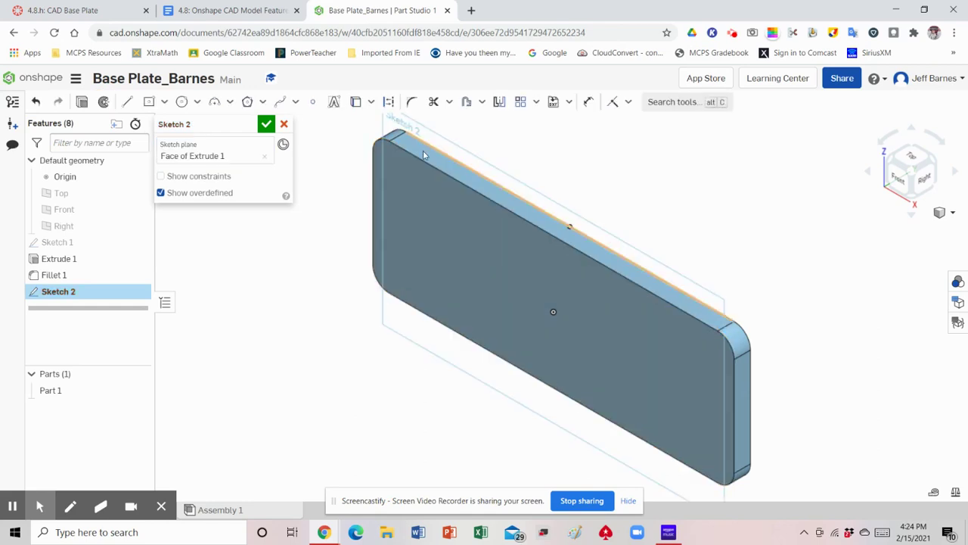
{"action": "left_click", "coordinate": [898, 180]}
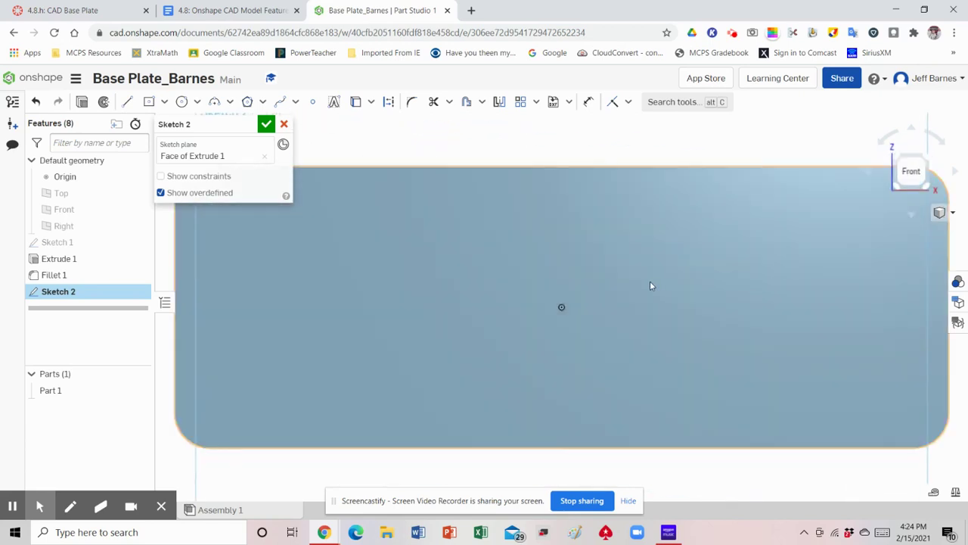
{"action": "scroll", "coordinate": [649, 280], "scroll_direction": "down", "scroll_amount": 2}
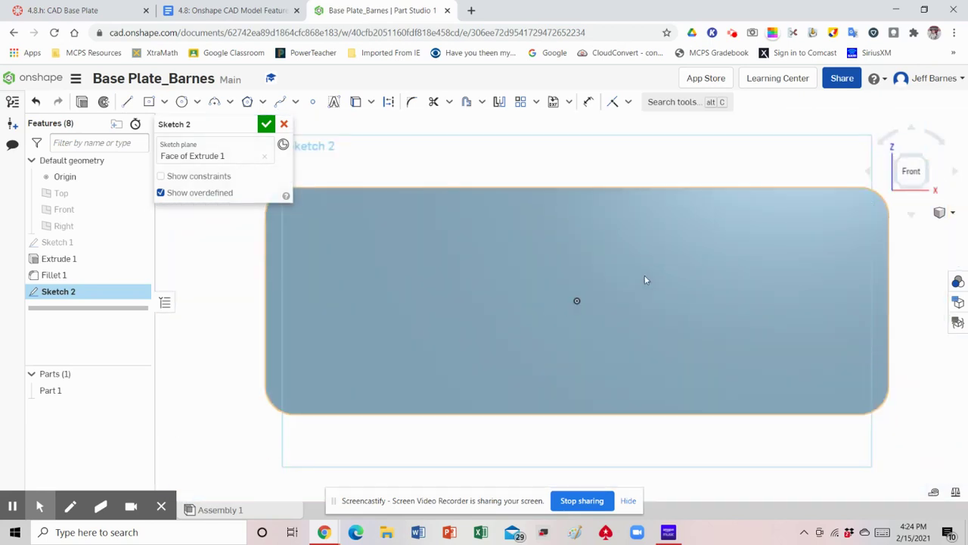
Place four sketch points level with the origin, two on its left and two on its right, the outer ones near the plate's ends
{"action": "left_click", "coordinate": [314, 103]}
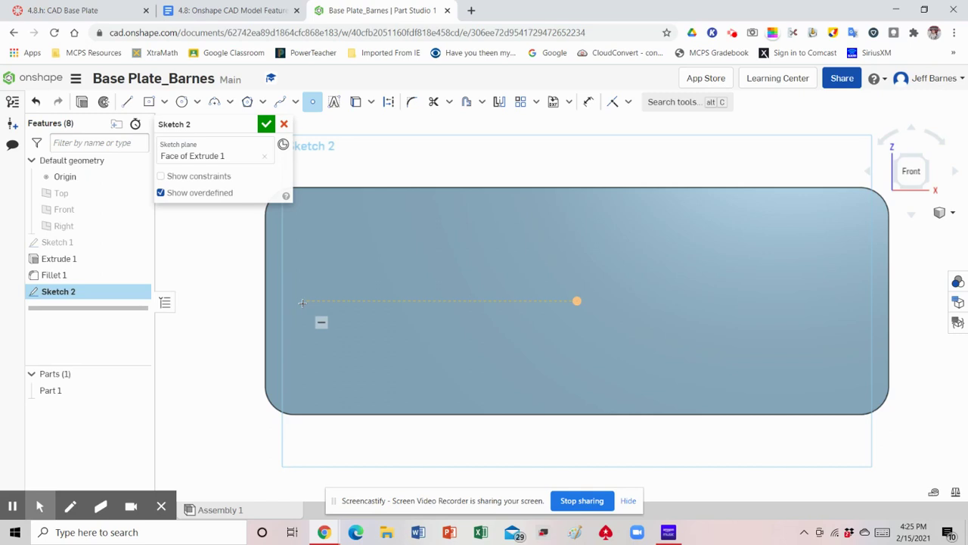
{"action": "left_click", "coordinate": [302, 301]}
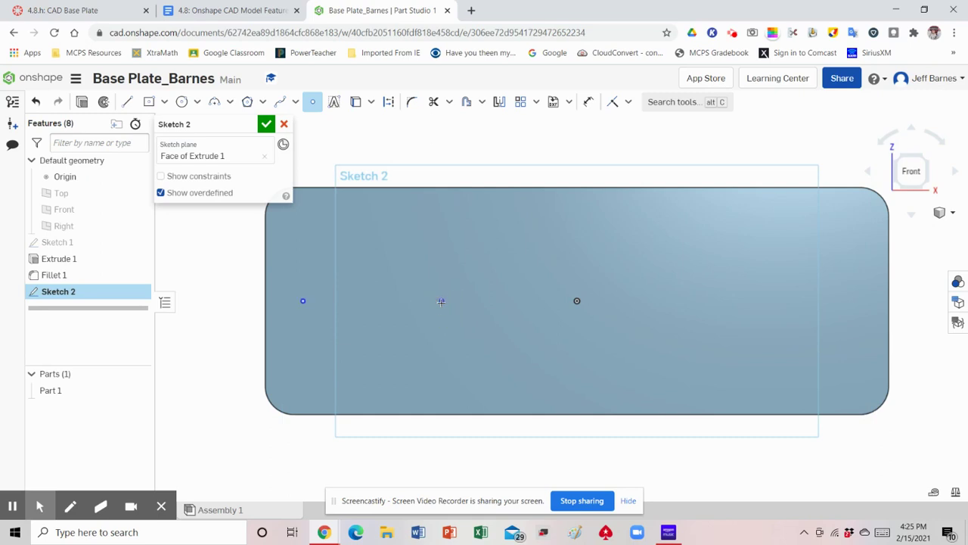
{"action": "left_click", "coordinate": [441, 301]}
{"action": "left_click", "coordinate": [633, 300]}
{"action": "left_click", "coordinate": [850, 303]}
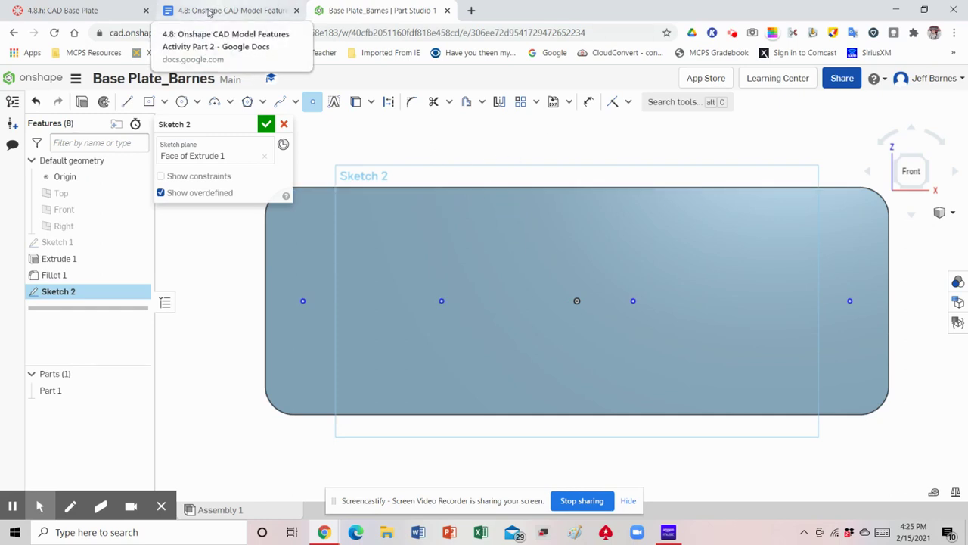
Check the hole position in the Google Docs drawing, and in Onshape dimension the leftmost point 2 inches below the plate's top edge
{"action": "left_click", "coordinate": [211, 12]}
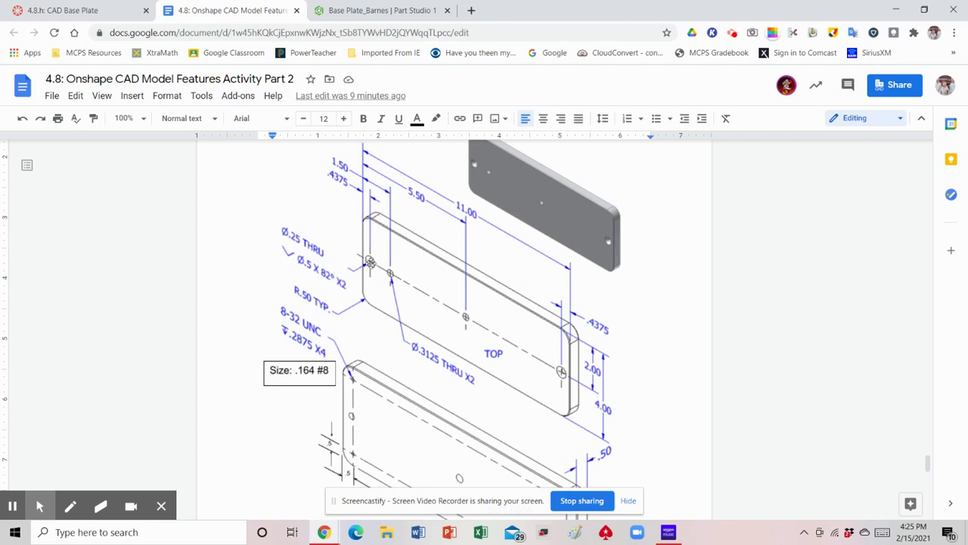
{"action": "left_click", "coordinate": [344, 10]}
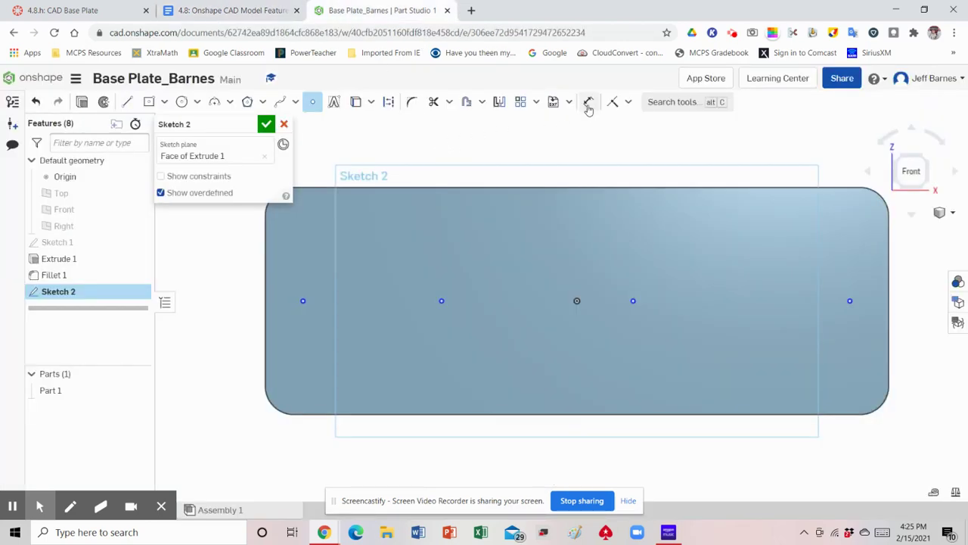
{"action": "left_click", "coordinate": [588, 101]}
{"action": "left_click", "coordinate": [304, 301]}
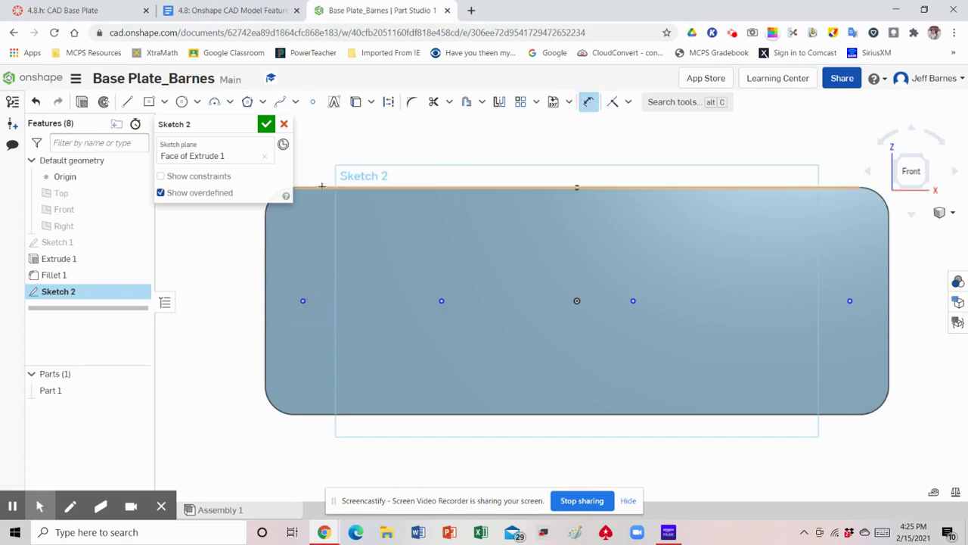
{"action": "left_click", "coordinate": [322, 187]}
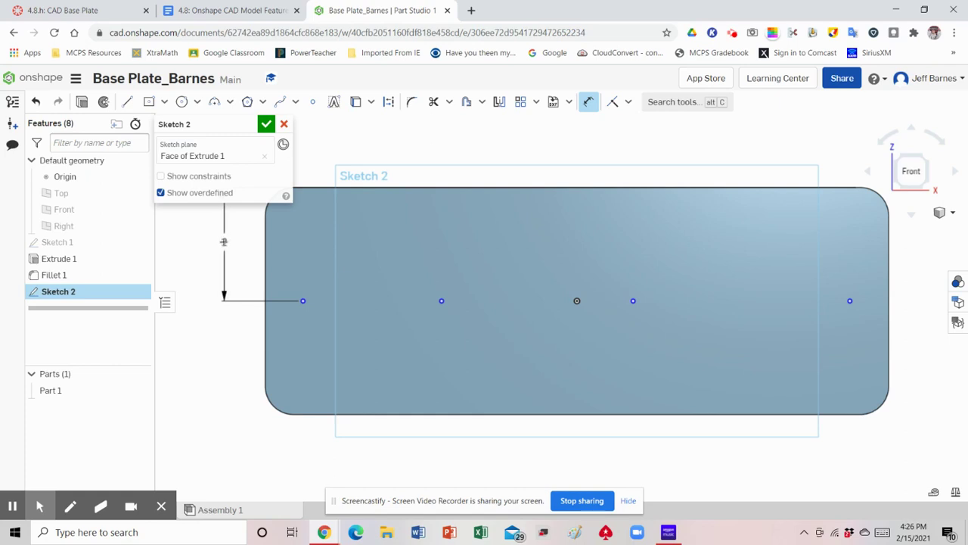
{"action": "left_click", "coordinate": [222, 241]}
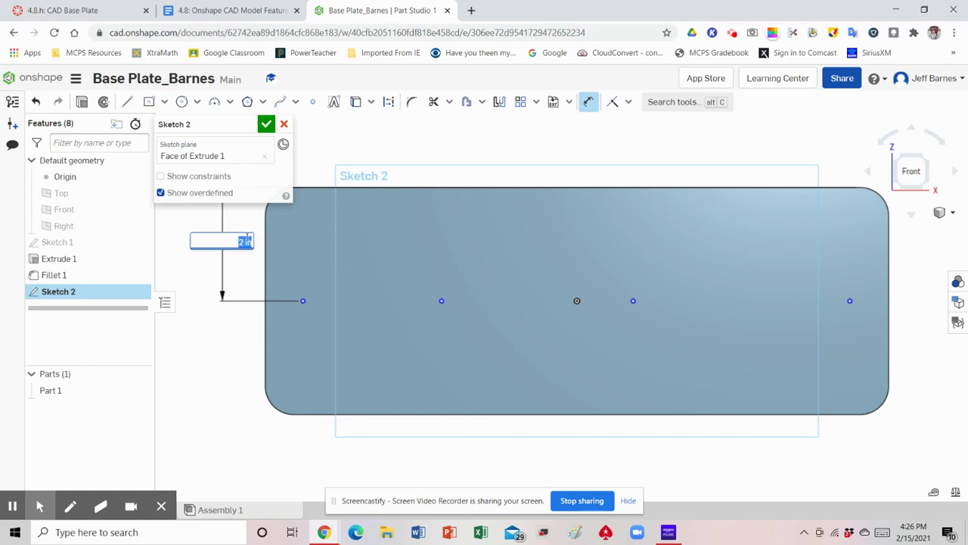
{"action": "key", "text": "Return"}
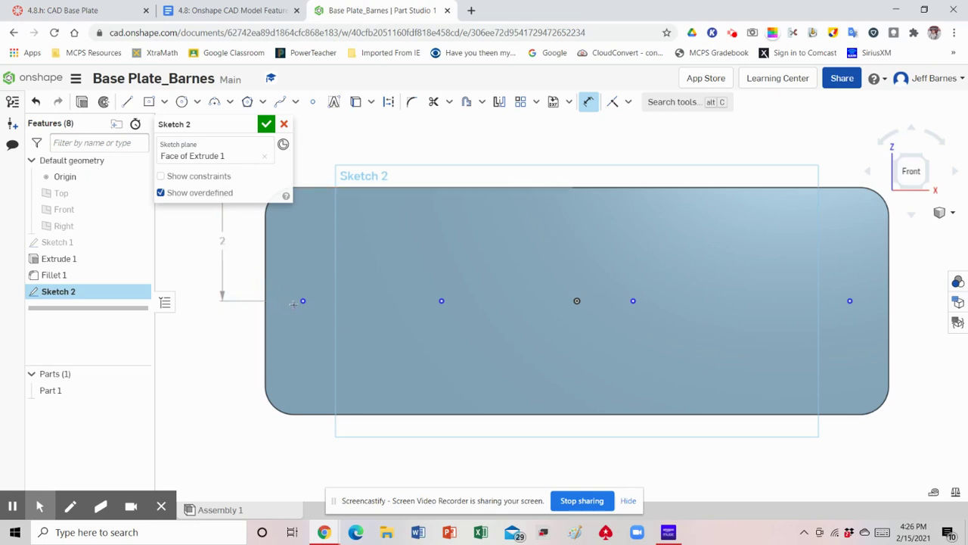
Dimension the leftmost sketch point 0.4375 inches from the plate's left edge
{"action": "left_click", "coordinate": [302, 300]}
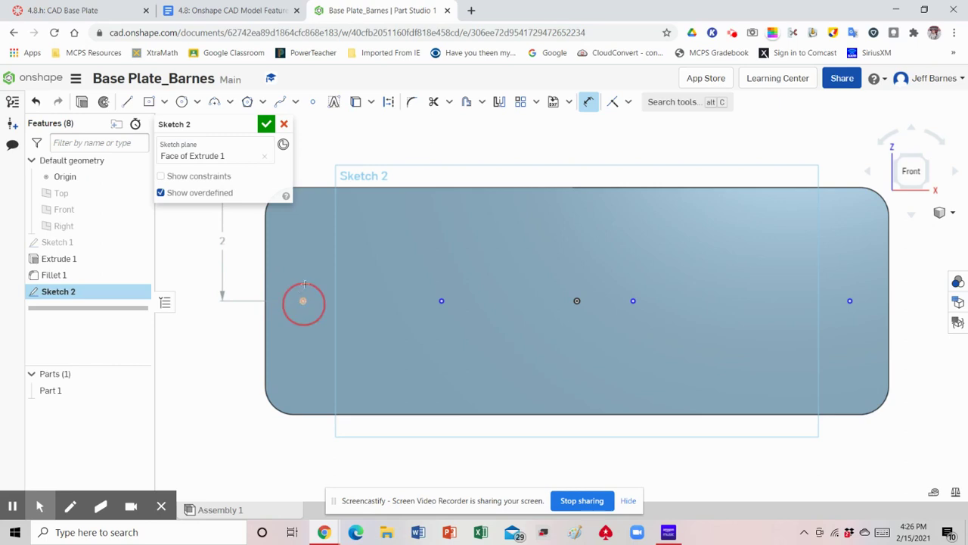
{"action": "left_click", "coordinate": [337, 152]}
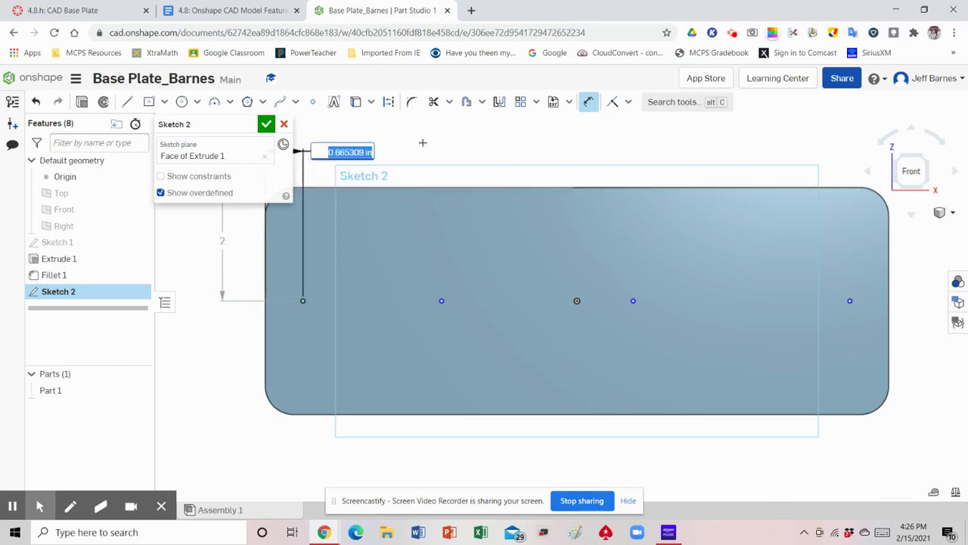
{"action": "type", "text": "4375"}
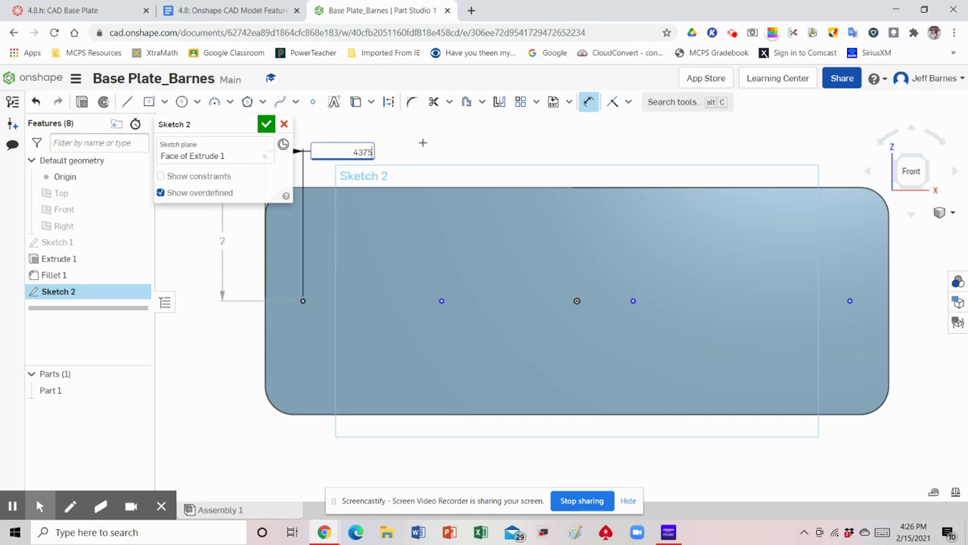
{"action": "type", "text": "4375"}
{"action": "key", "text": "Return"}
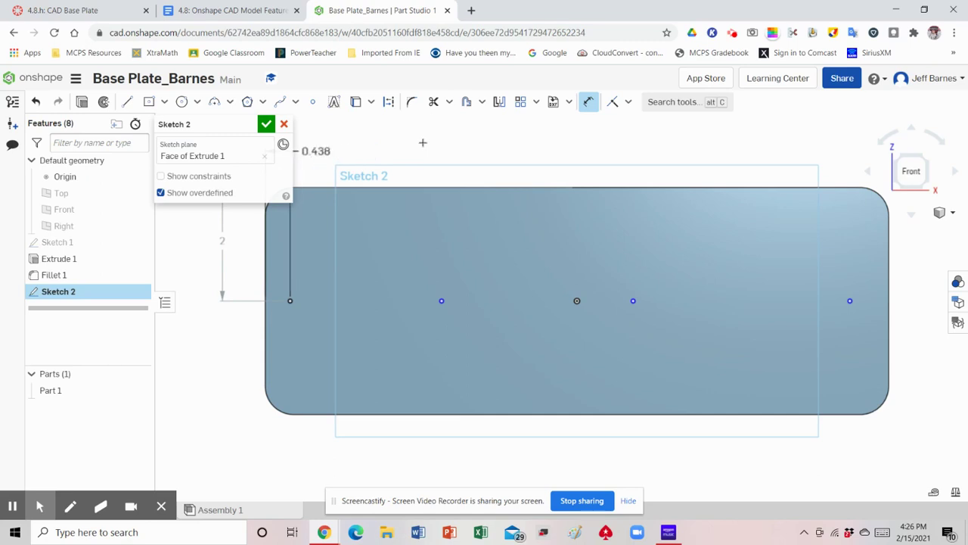
Check the second hole's position in the Google Docs drawing, and in Onshape dimension the second point 1.5 inches from the plate's left edge
{"action": "mouse_move", "coordinate": [200, 124]}
{"action": "left_mouse_down"}
{"action": "mouse_move", "coordinate": [140, 174]}
{"action": "mouse_move", "coordinate": [133, 199]}
{"action": "mouse_move", "coordinate": [133, 179]}
{"action": "mouse_move", "coordinate": [142, 182]}
{"action": "left_mouse_up"}
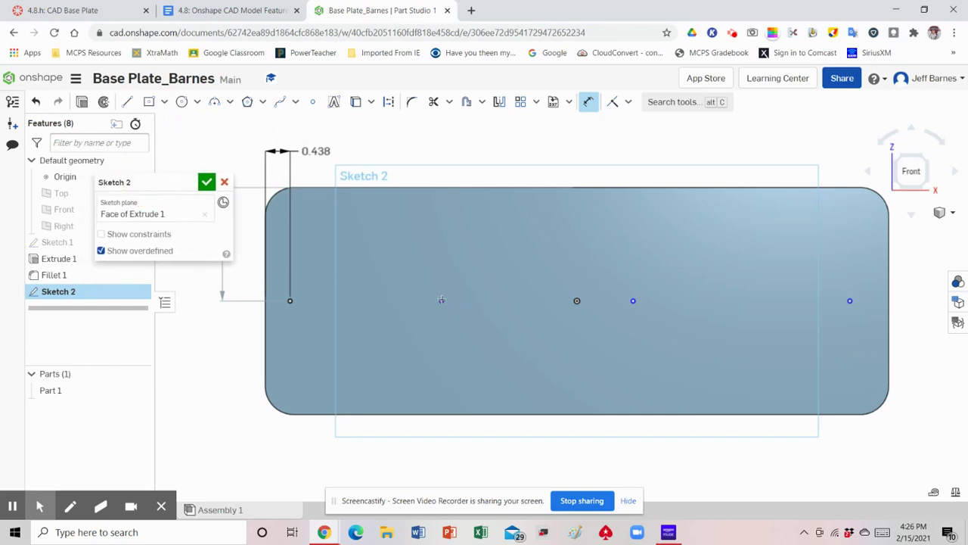
{"action": "left_click", "coordinate": [239, 14]}
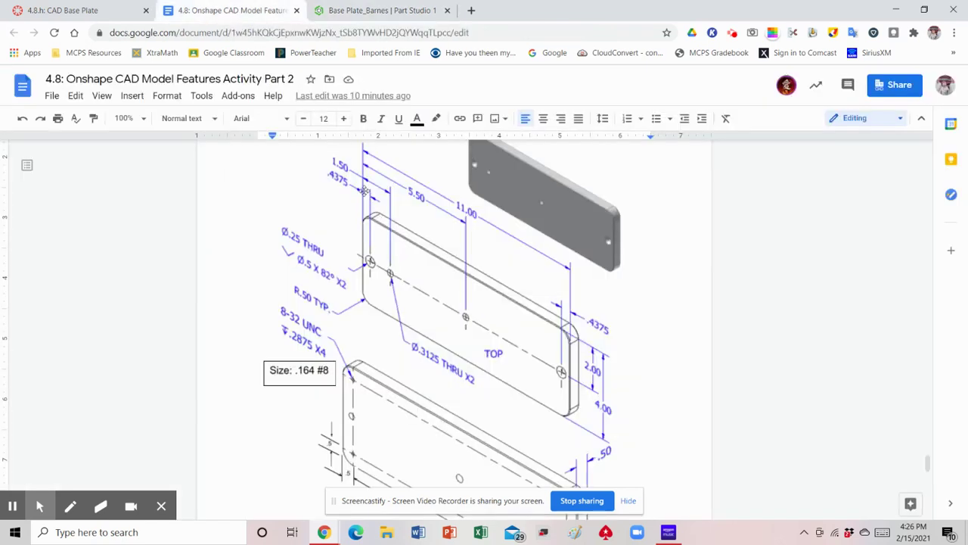
{"action": "left_click", "coordinate": [361, 15]}
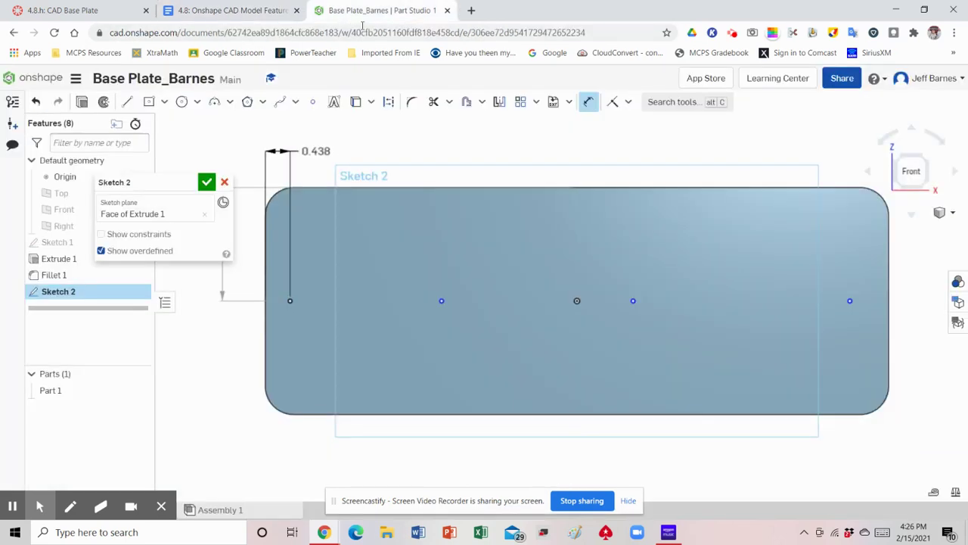
{"action": "left_click", "coordinate": [266, 252]}
{"action": "left_click", "coordinate": [441, 301]}
{"action": "left_click", "coordinate": [385, 125]}
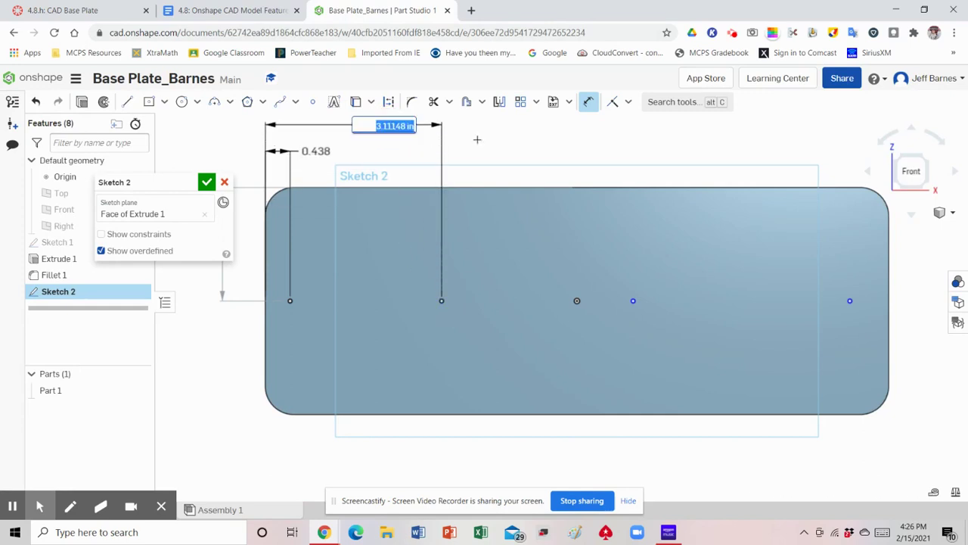
{"action": "type", "text": "1.5"}
{"action": "key", "text": "Return"}
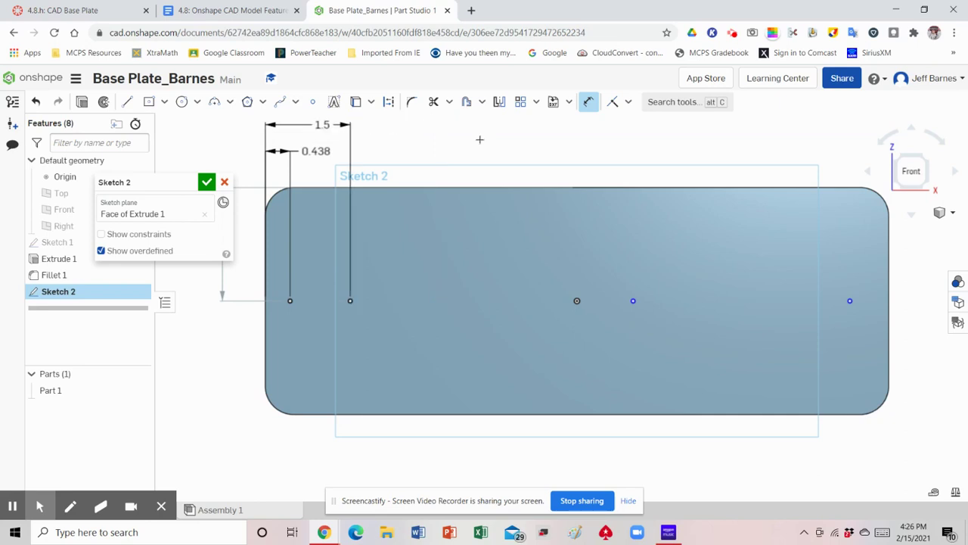
Check the middle hole's position in the Google Docs drawing, and in Onshape dimension the third point 5.5 inches from the plate's left edge
{"action": "left_click", "coordinate": [216, 12]}
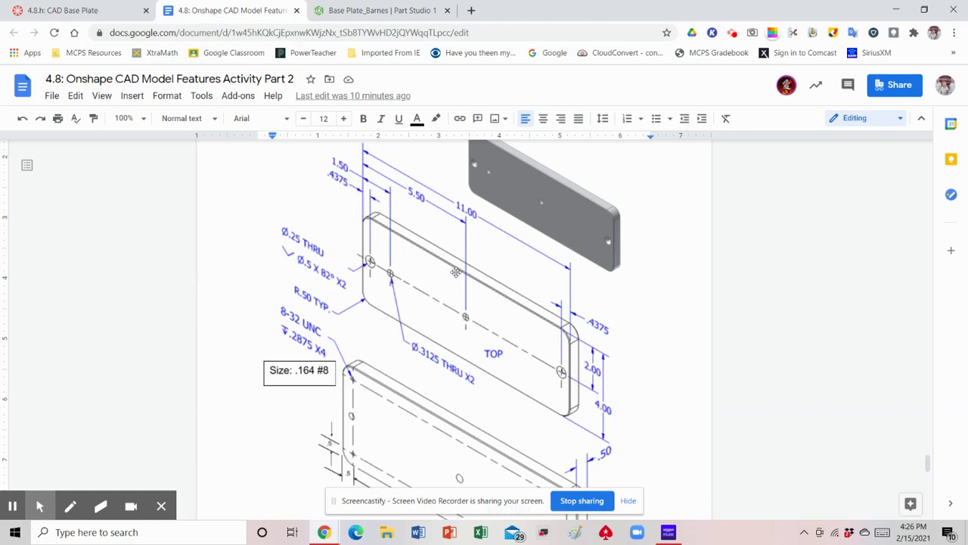
{"action": "left_click", "coordinate": [360, 13]}
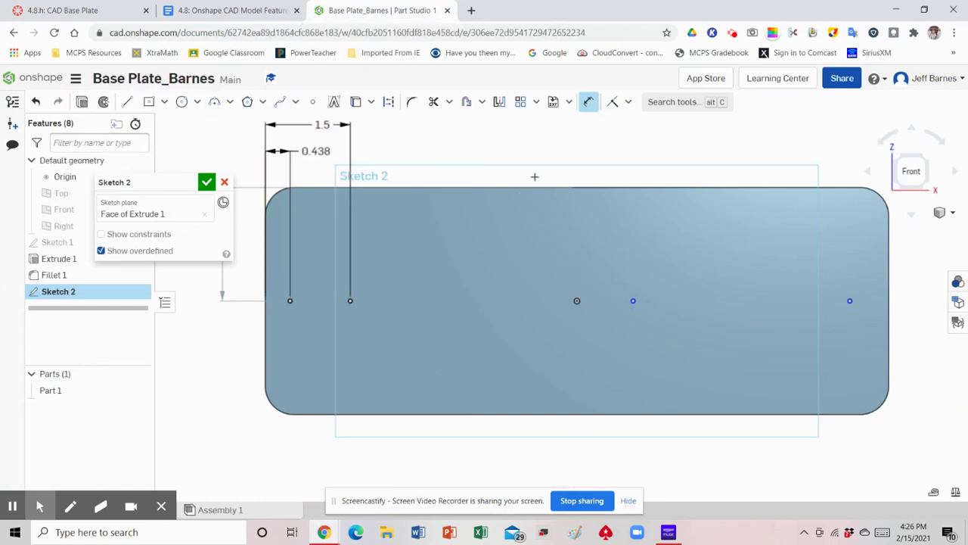
{"action": "left_click", "coordinate": [264, 280]}
{"action": "left_click", "coordinate": [634, 302]}
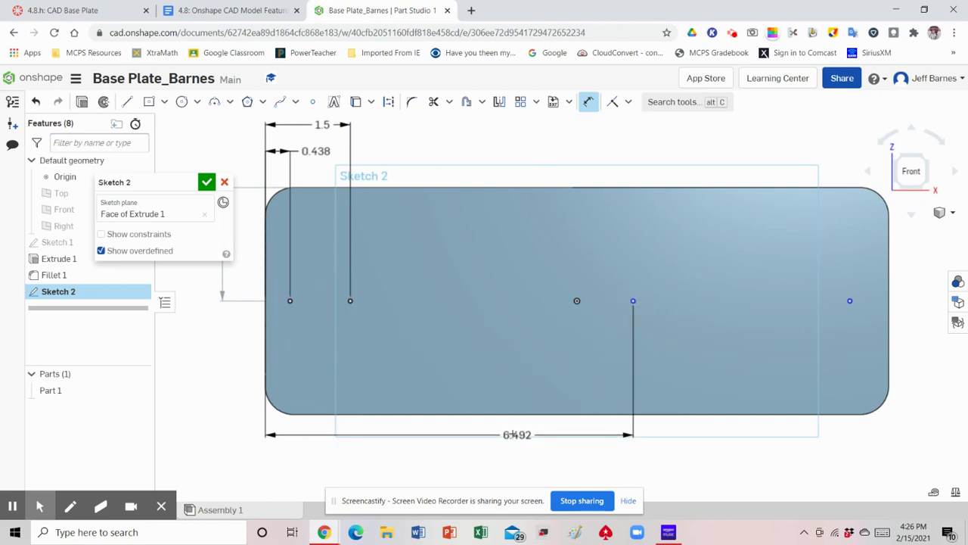
{"action": "left_click", "coordinate": [507, 430]}
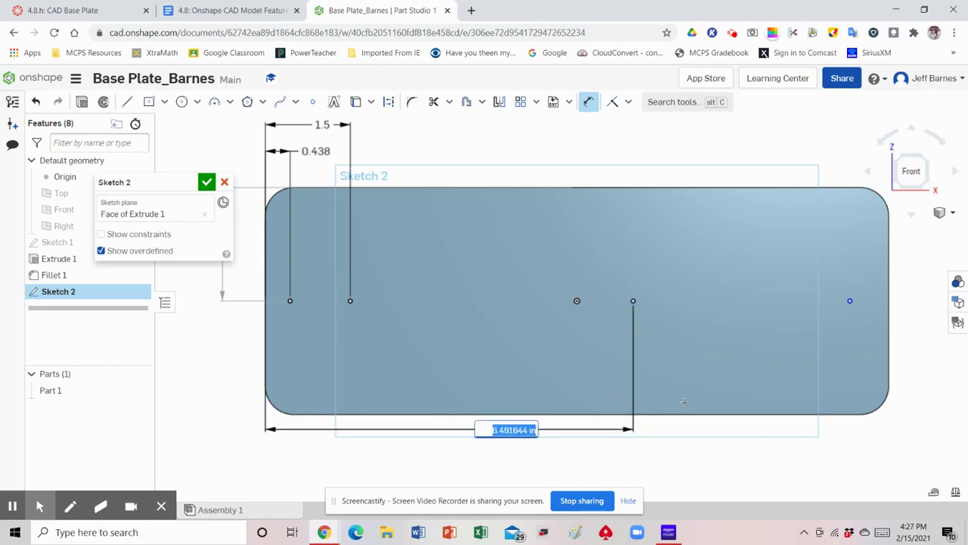
{"action": "type", "text": "5"}
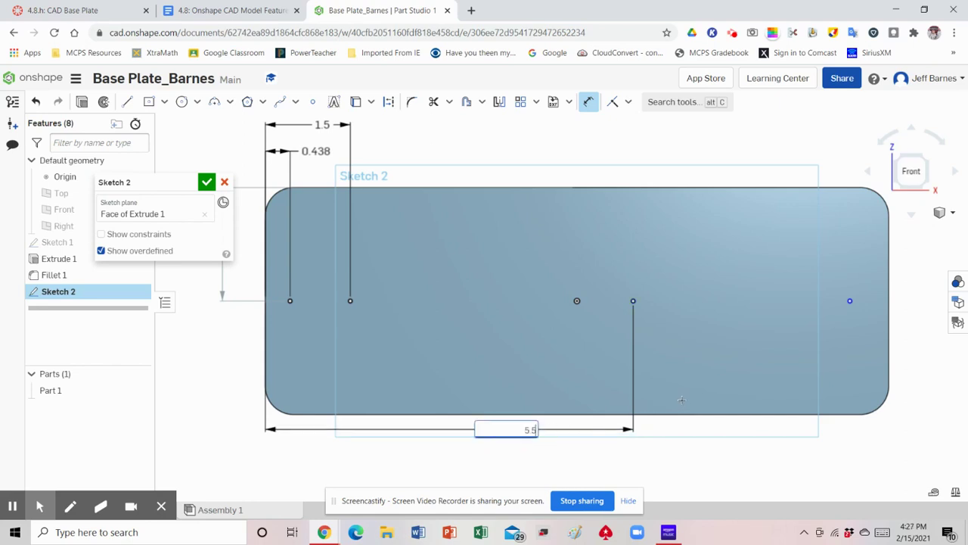
{"action": "type", "text": ".5"}
{"action": "key", "text": "Return"}
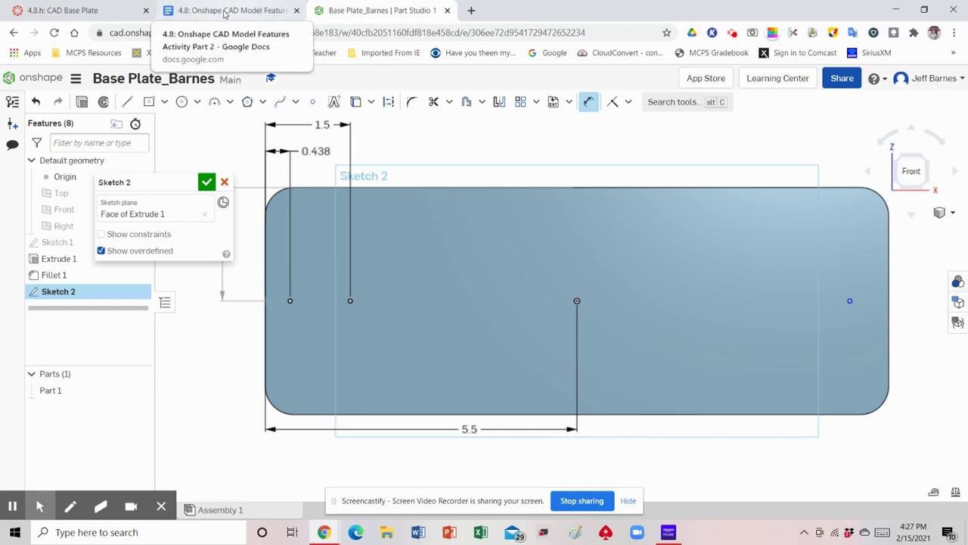
Check the last hole in the Google Docs drawing, and in Onshape dimension the rightmost point 0.4375 inches from the right edge and finish the sketch
{"action": "left_click", "coordinate": [225, 13]}
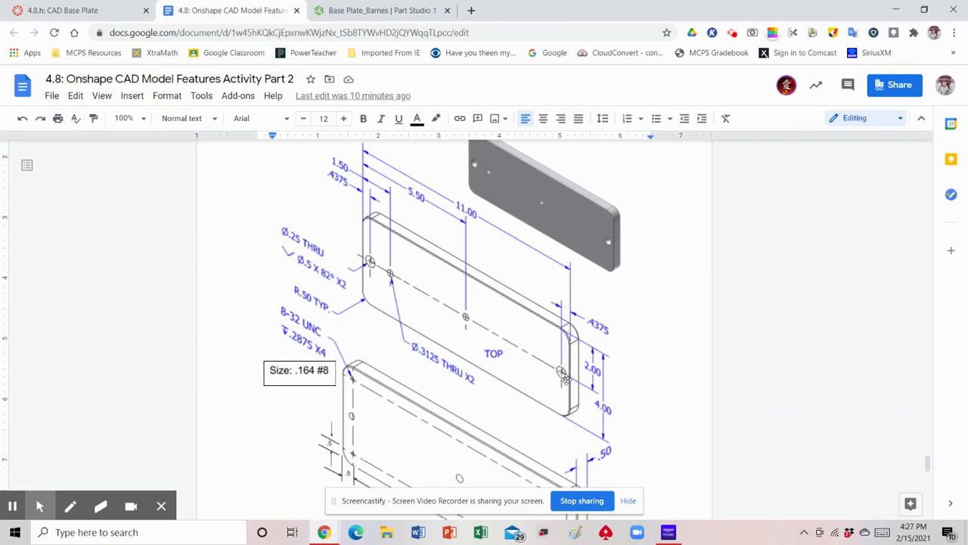
{"action": "left_click", "coordinate": [352, 12]}
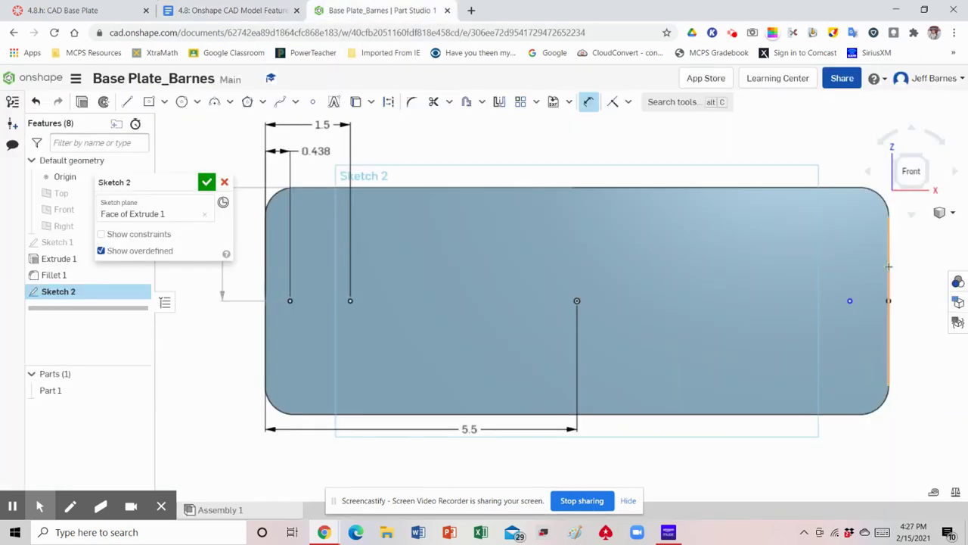
{"action": "left_click", "coordinate": [851, 301]}
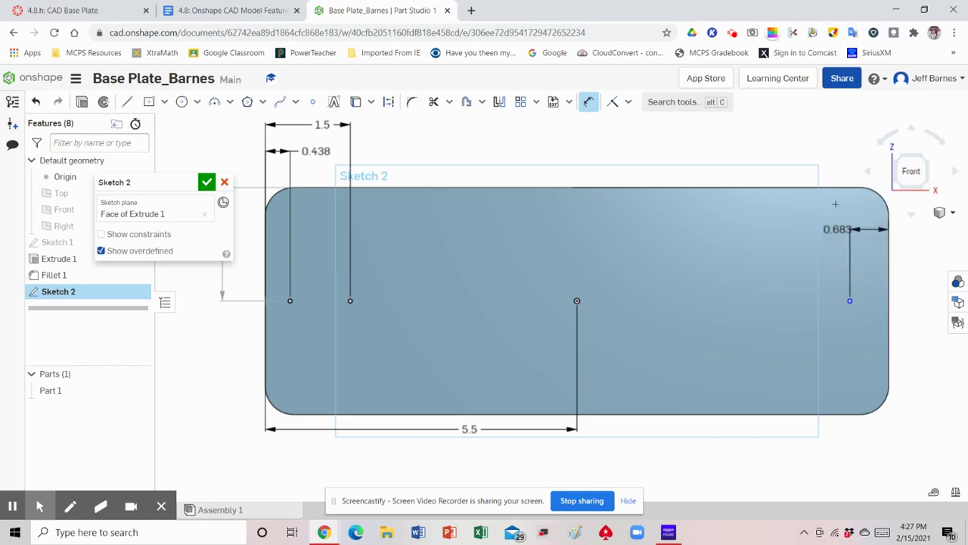
{"action": "left_click", "coordinate": [827, 155]}
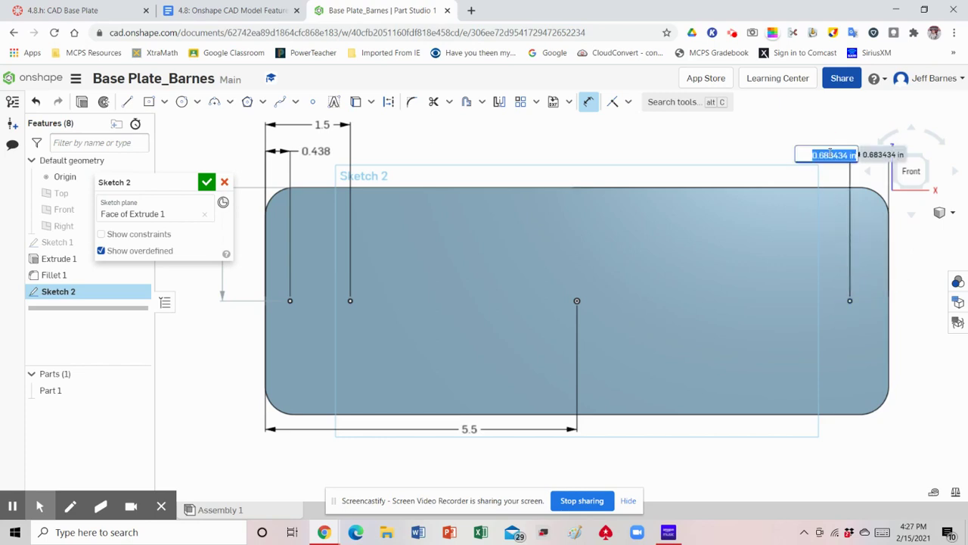
{"action": "key", "text": "BackSpace"}
{"action": "type", "text": "4375"}
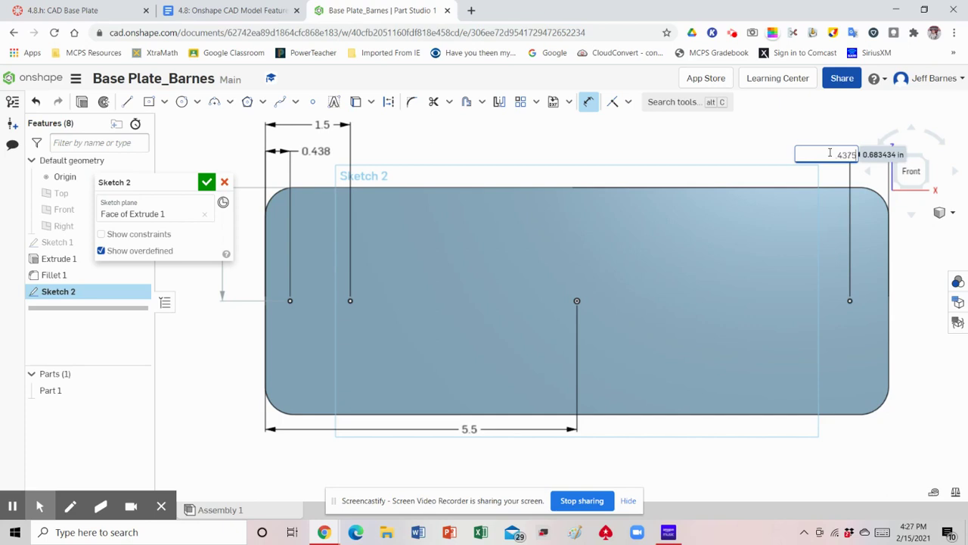
{"action": "key", "text": "Return"}
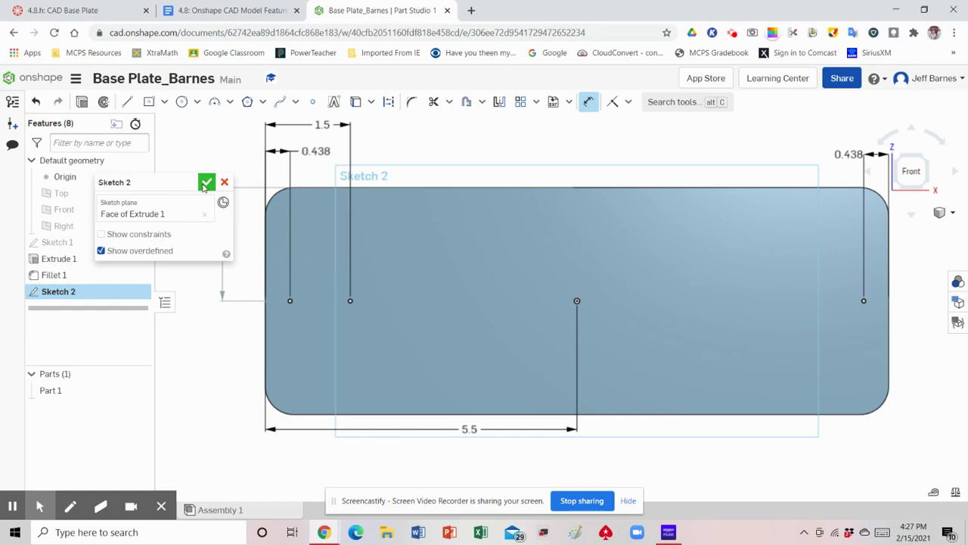
{"action": "left_click", "coordinate": [205, 182]}
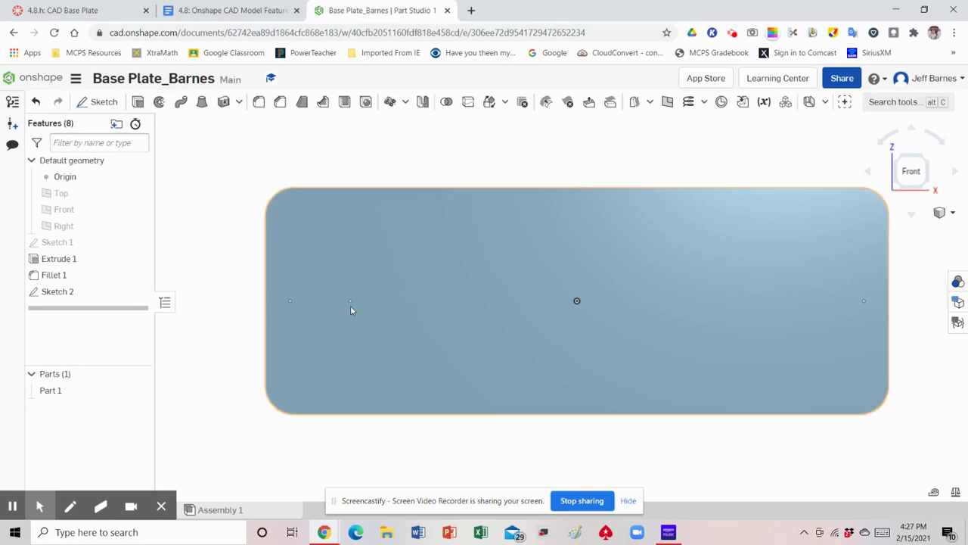
Review the hole callouts in the Google Docs drawing, and back in Onshape start a Hole feature on the plate
{"action": "left_click", "coordinate": [244, 11]}
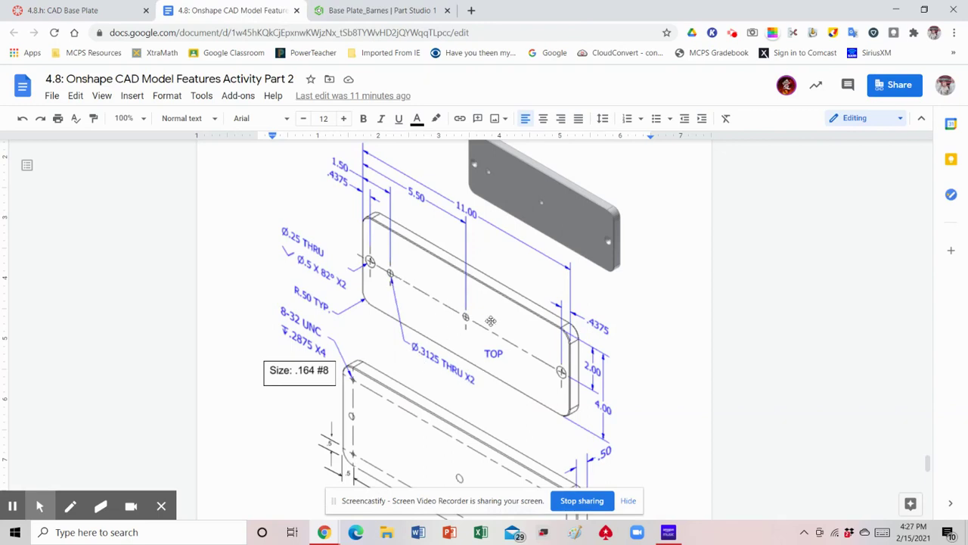
{"action": "left_click", "coordinate": [353, 12]}
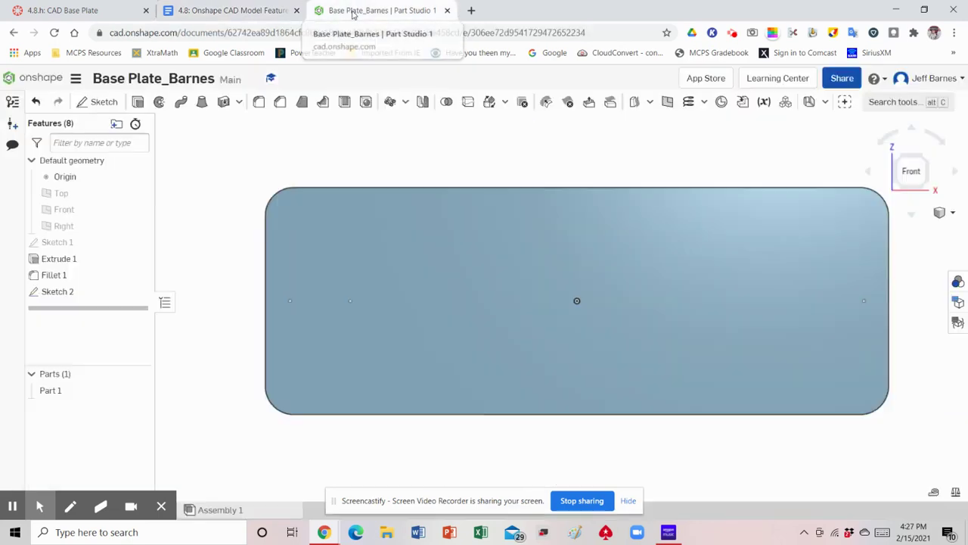
{"action": "left_click", "coordinate": [946, 213]}
{"action": "left_click", "coordinate": [889, 231]}
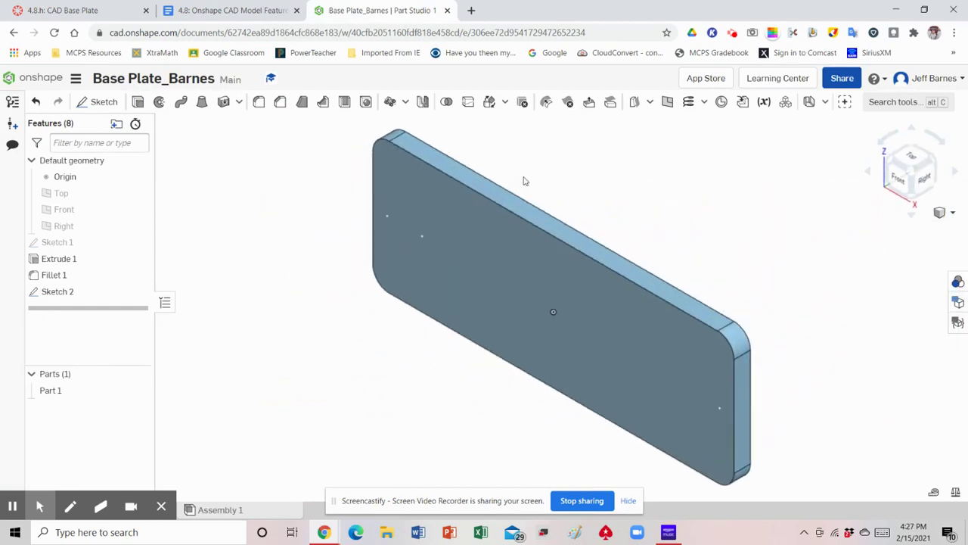
{"action": "left_click", "coordinate": [366, 102]}
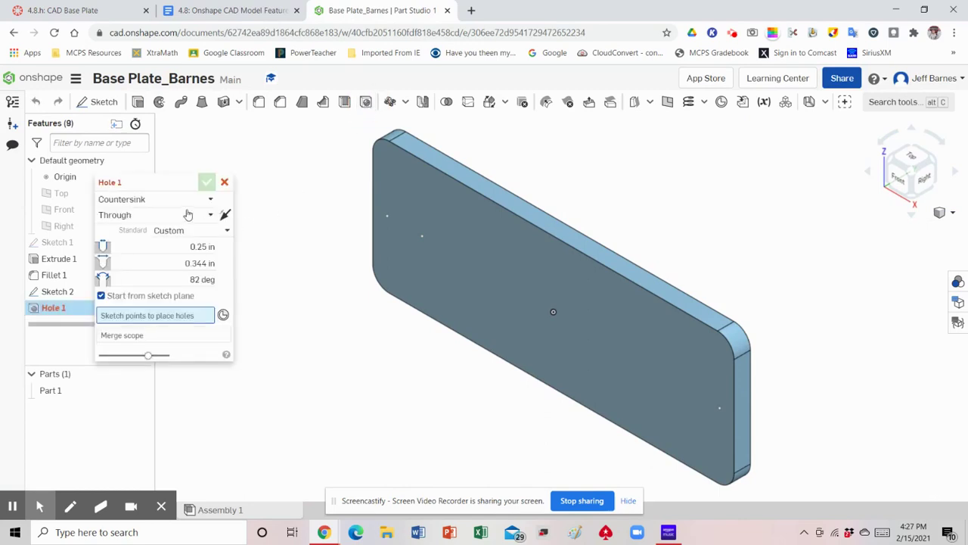